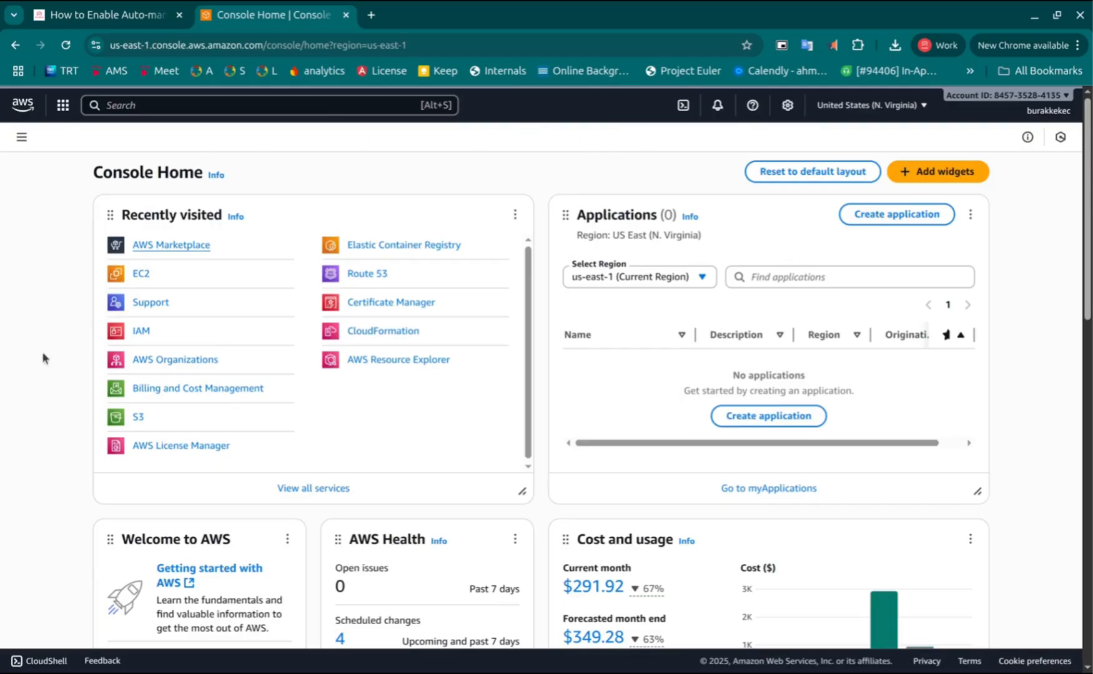
Open the Ant Media Server Enterprise listing in AWS Marketplace from the tutorial's link
{"action": "left_click", "coordinate": [112, 17]}
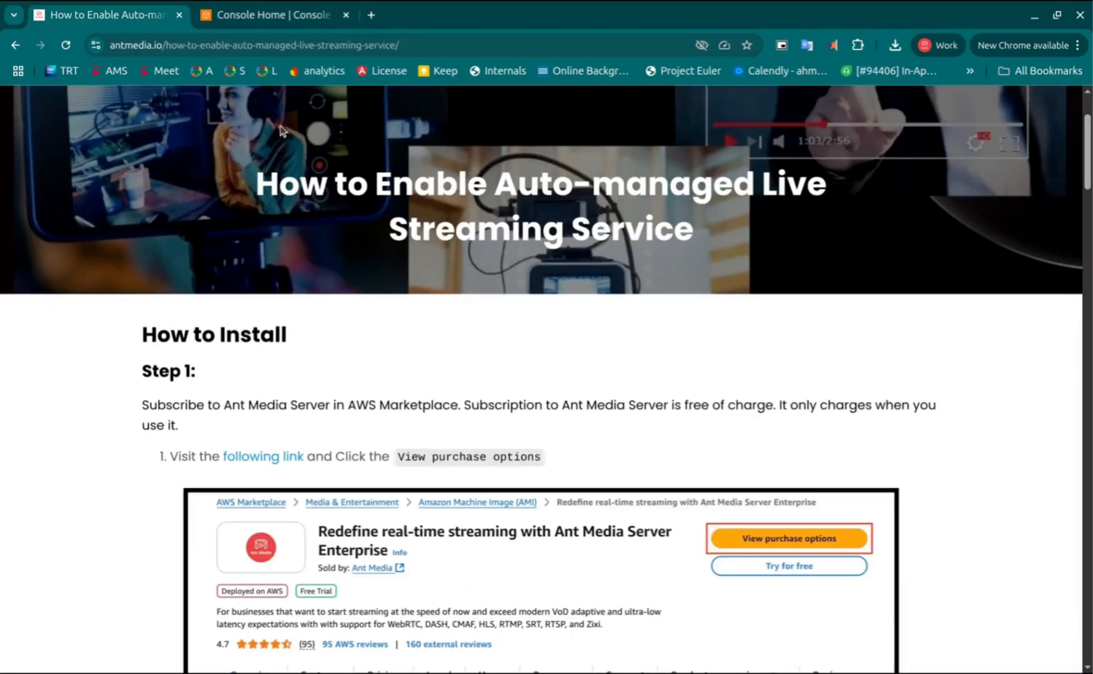
{"action": "scroll", "coordinate": [547, 304], "scroll_direction": "down", "scroll_amount": 2}
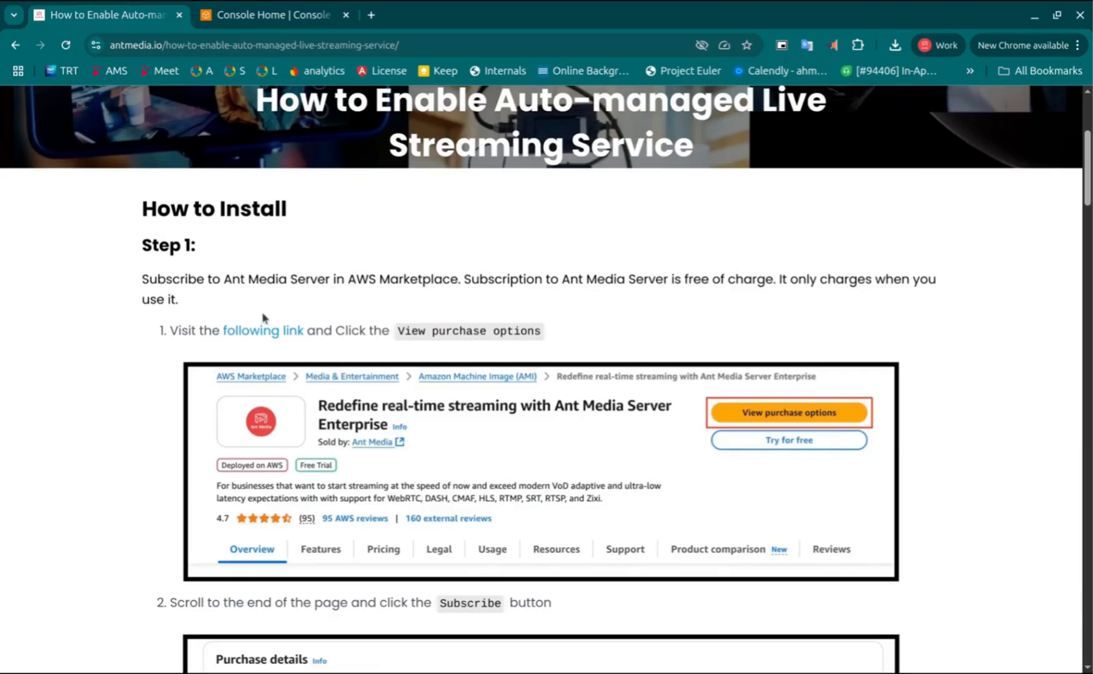
{"action": "left_click", "coordinate": [262, 334]}
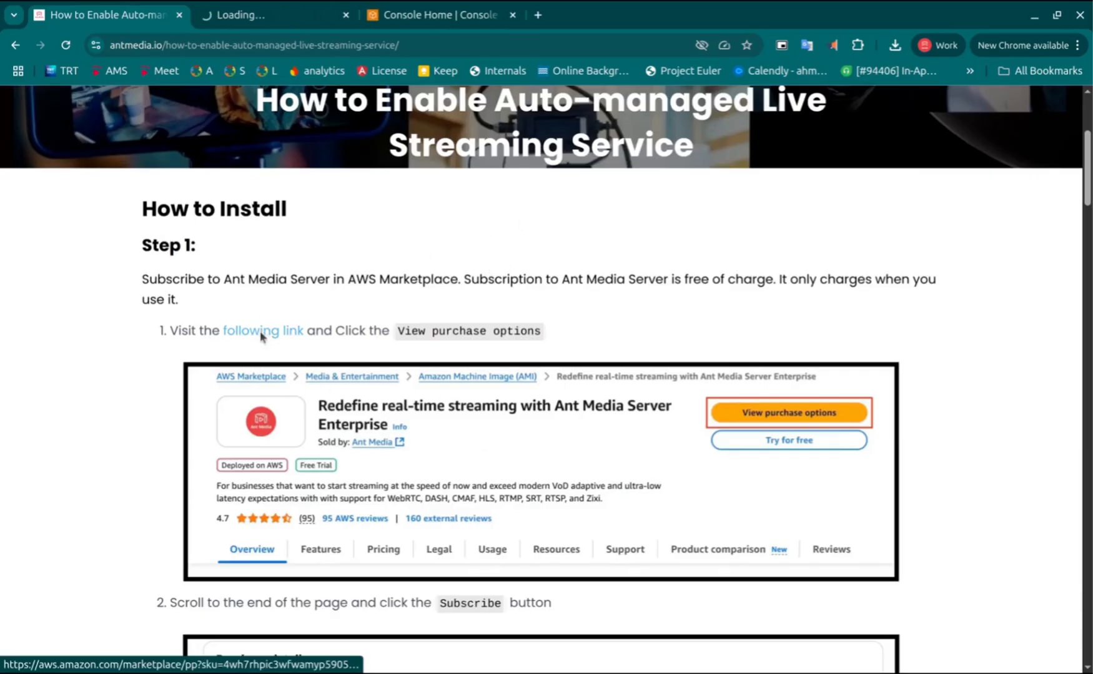
{"action": "left_click", "coordinate": [283, 19]}
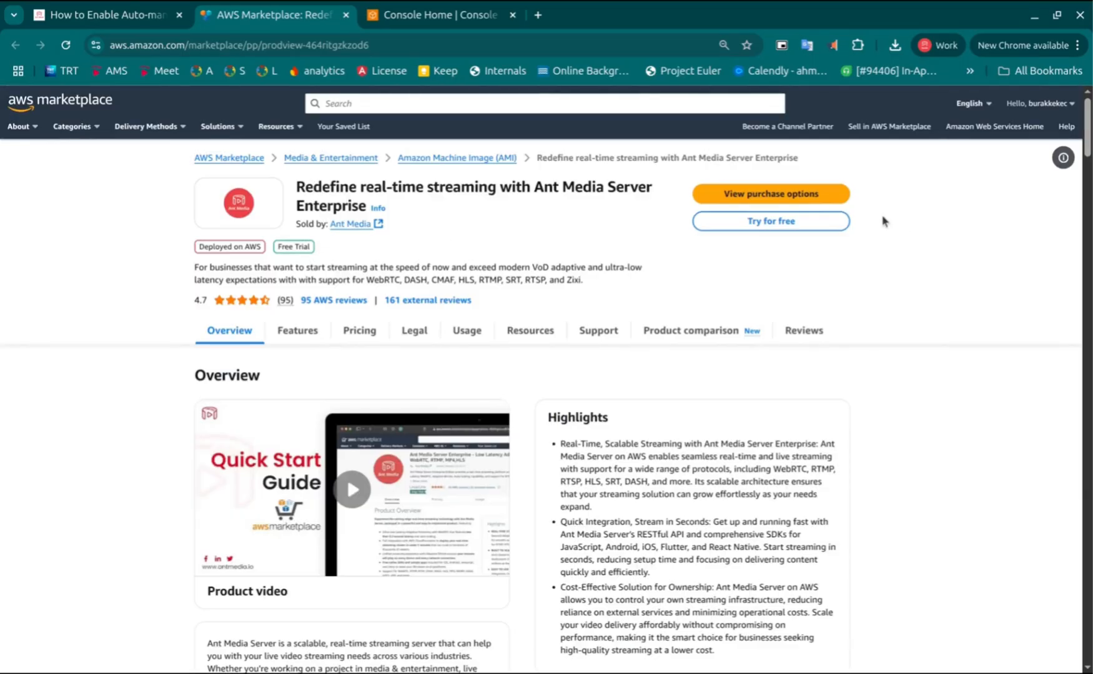
Subscribe to Ant Media Server Enterprise through its purchase options with the usage-based plan
{"action": "left_click", "coordinate": [779, 197]}
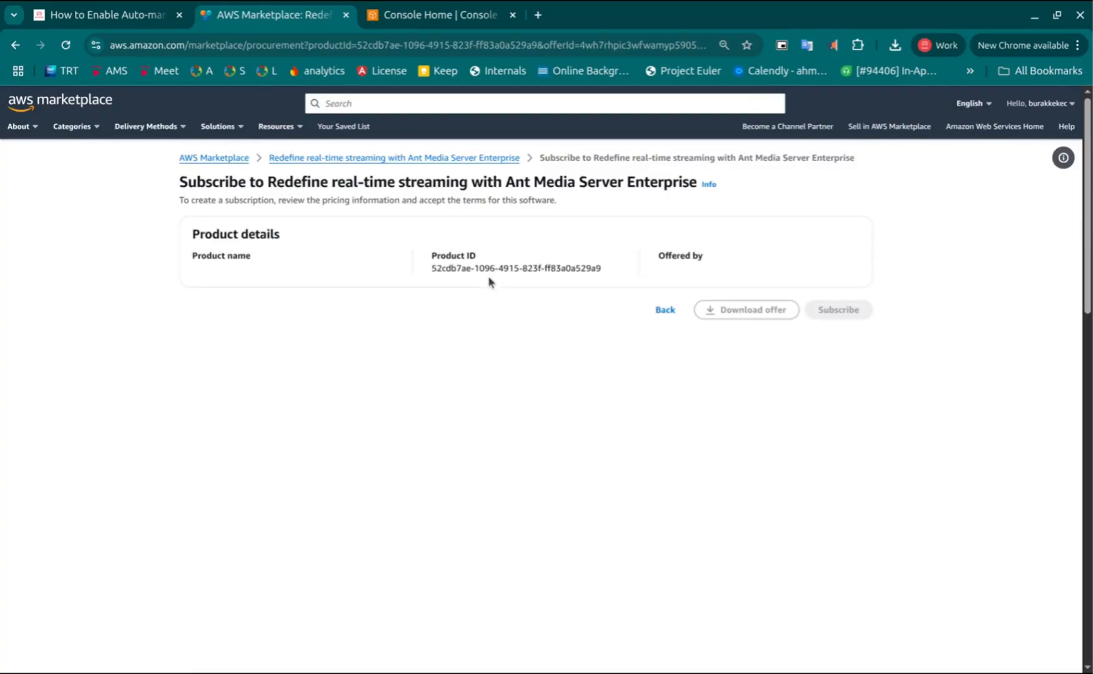
{"action": "scroll", "coordinate": [489, 284], "scroll_direction": "down", "scroll_amount": 4}
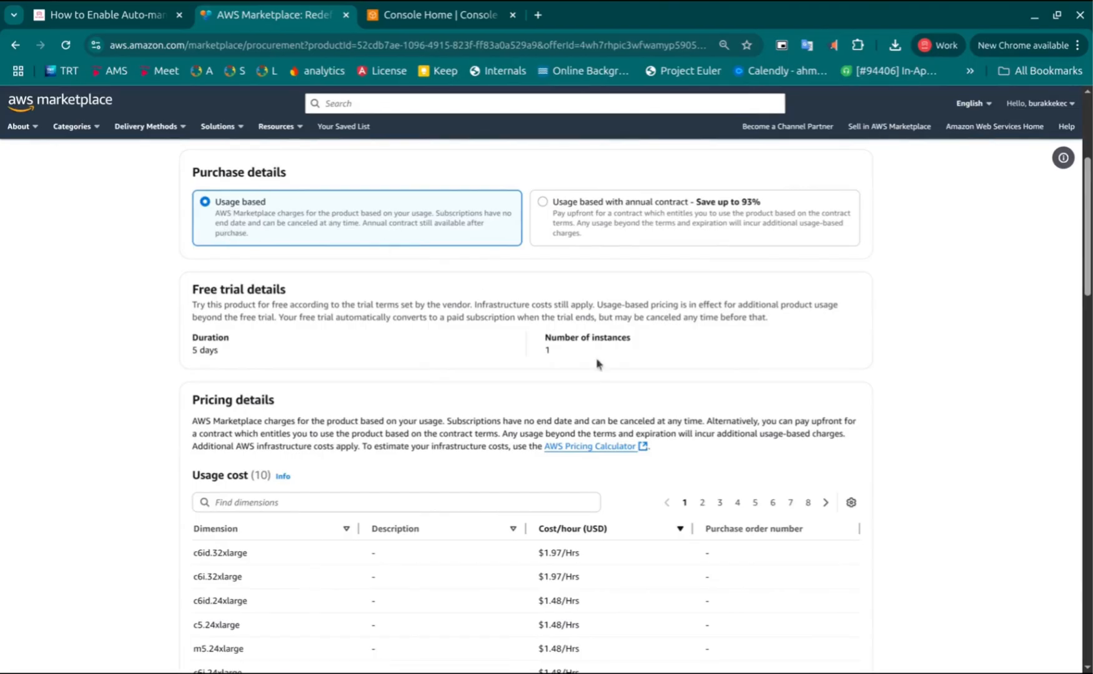
{"action": "scroll", "coordinate": [940, 364], "scroll_direction": "down", "scroll_amount": 15}
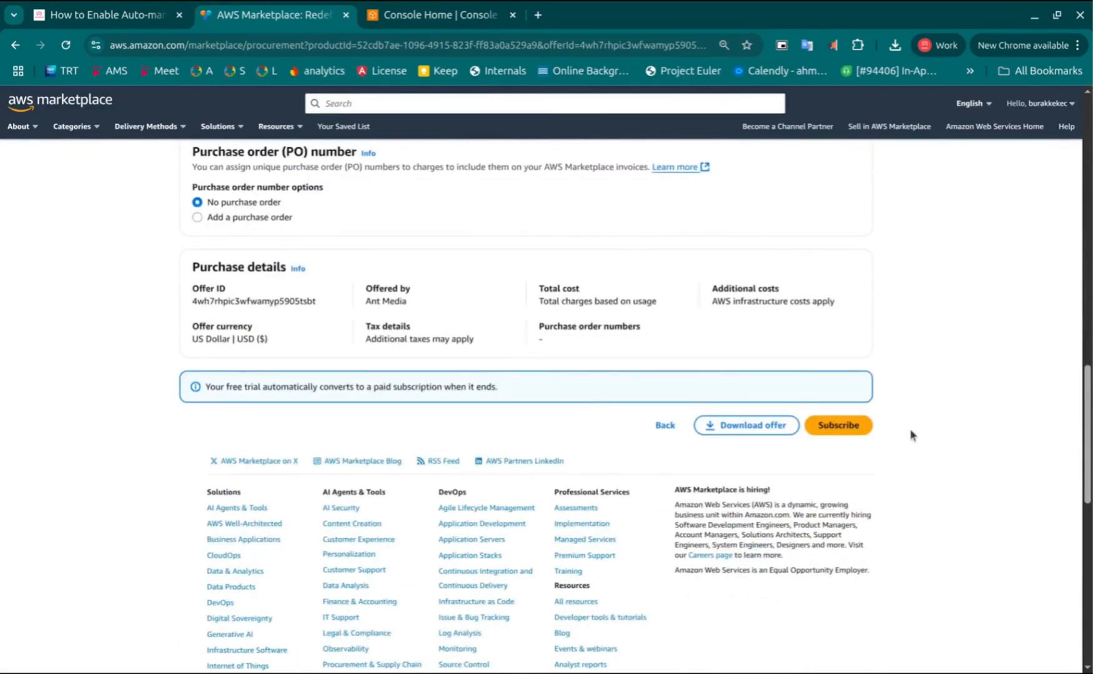
{"action": "left_click", "coordinate": [846, 431]}
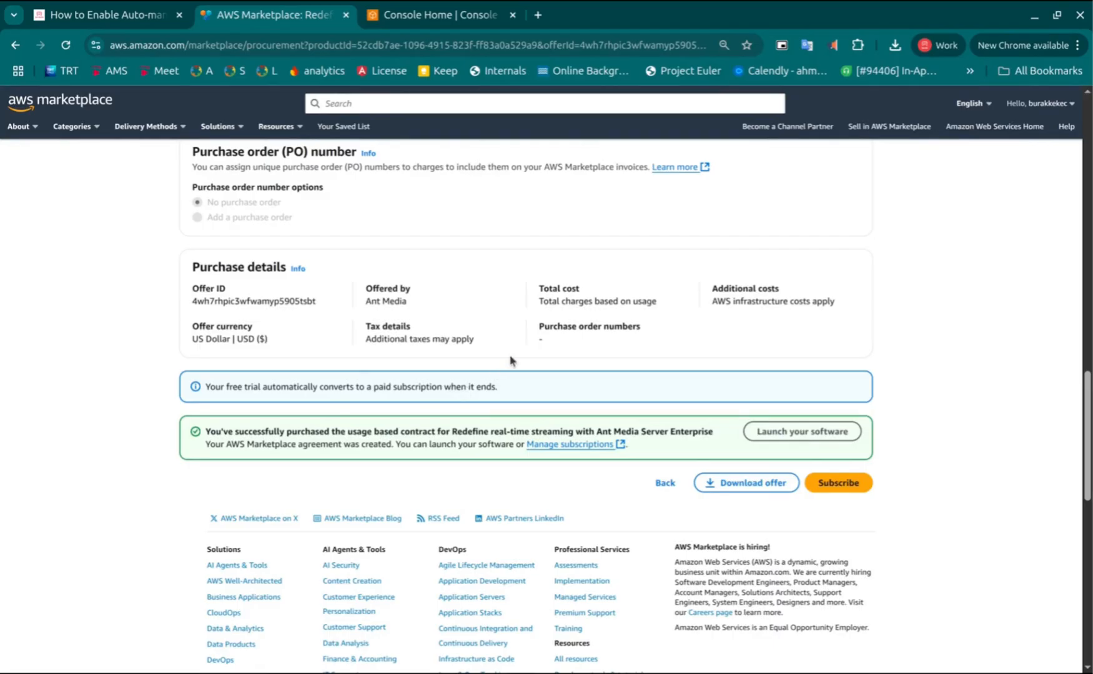
Open CloudFormation from Console Home in a new tab
{"action": "left_click", "coordinate": [122, 8]}
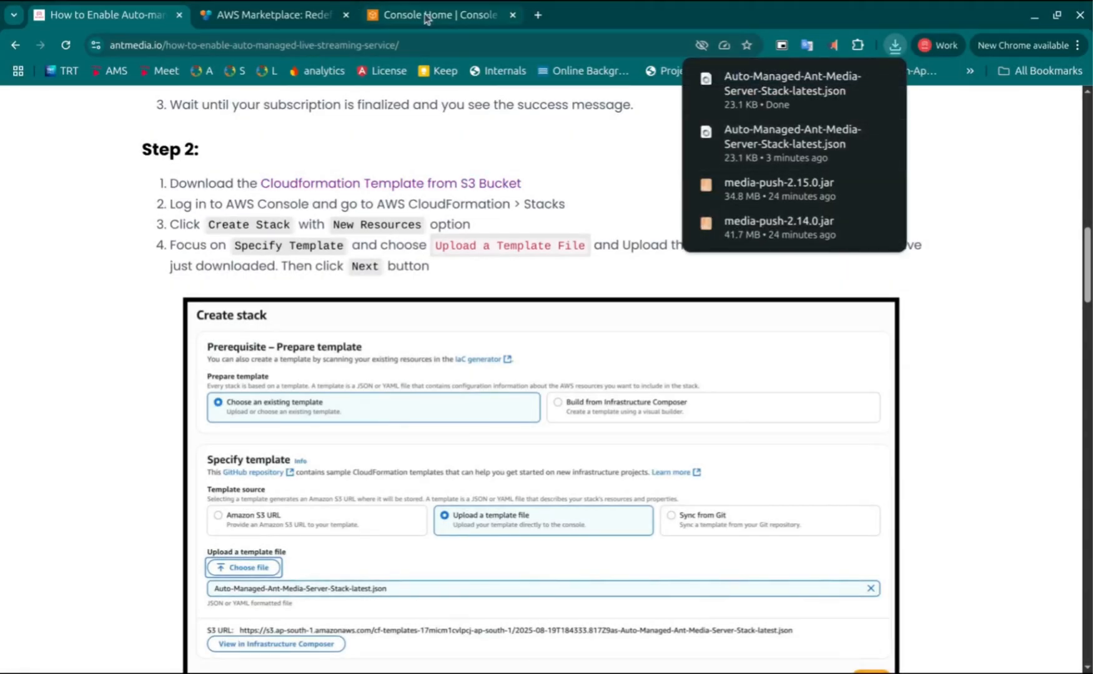
{"action": "left_click", "coordinate": [424, 16]}
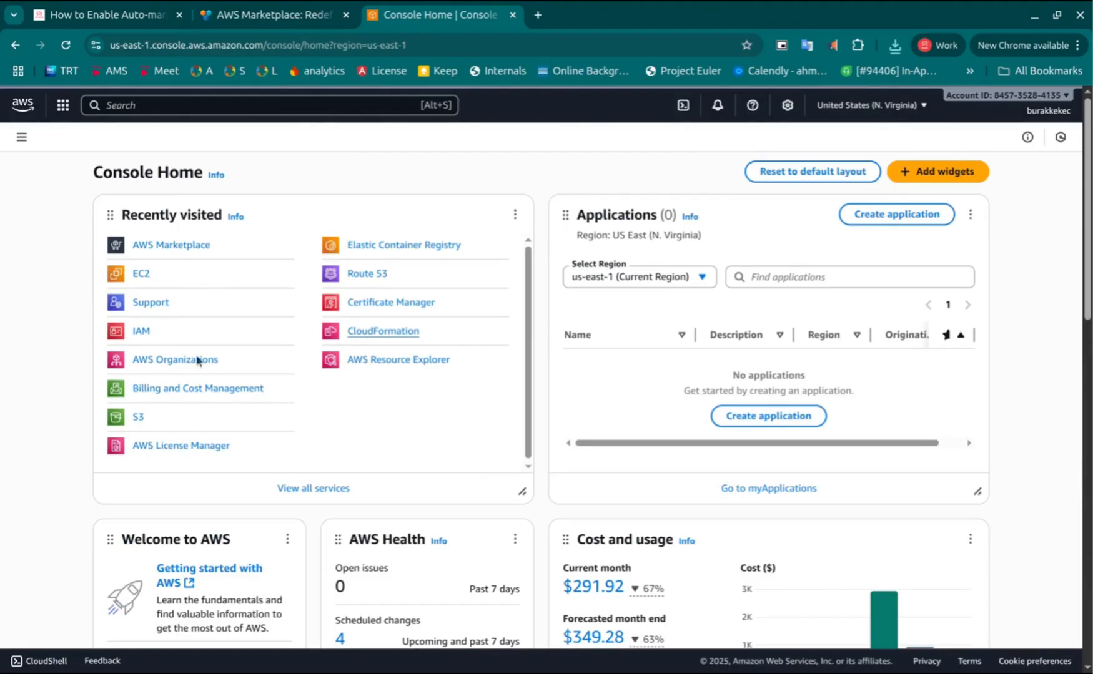
{"action": "middle_click", "coordinate": [403, 337]}
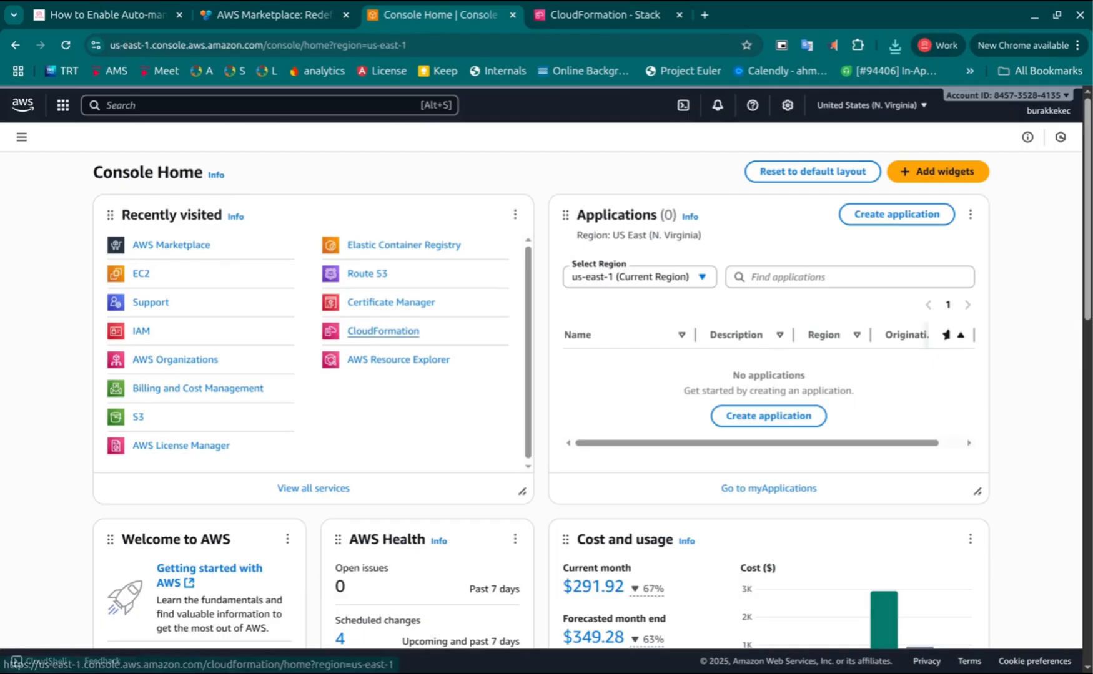
{"action": "left_click", "coordinate": [600, 14]}
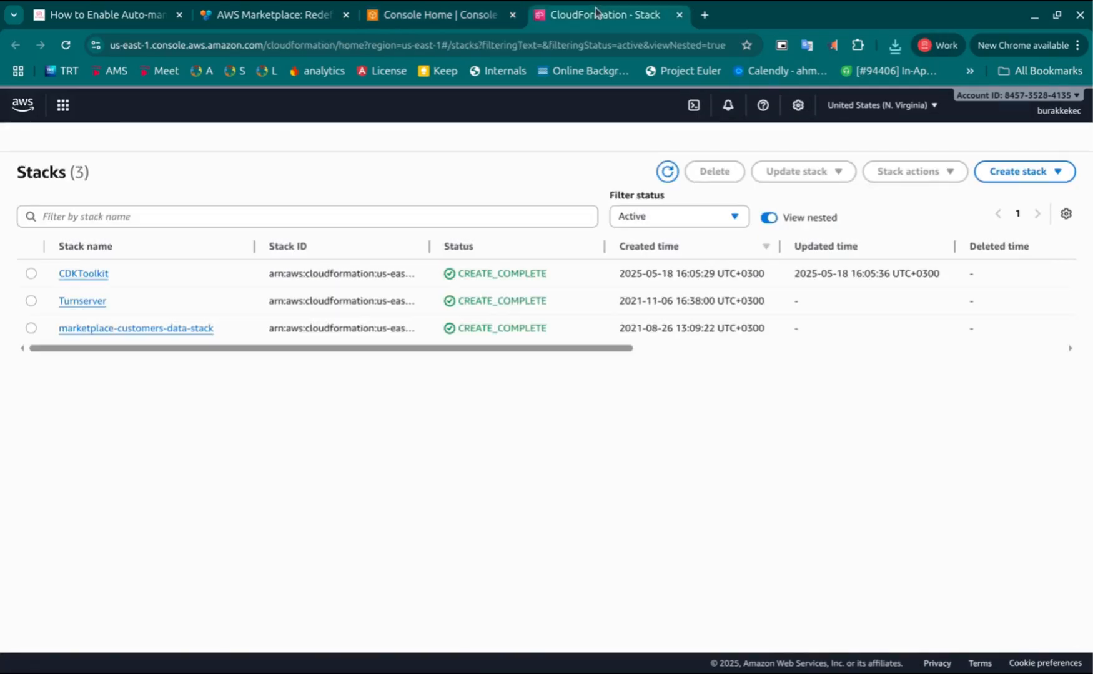
Create a stack with new resources by uploading the template file Auto-Managed-Ant-Media-Server-Stack-latest.json and continue
{"action": "left_click", "coordinate": [1036, 181]}
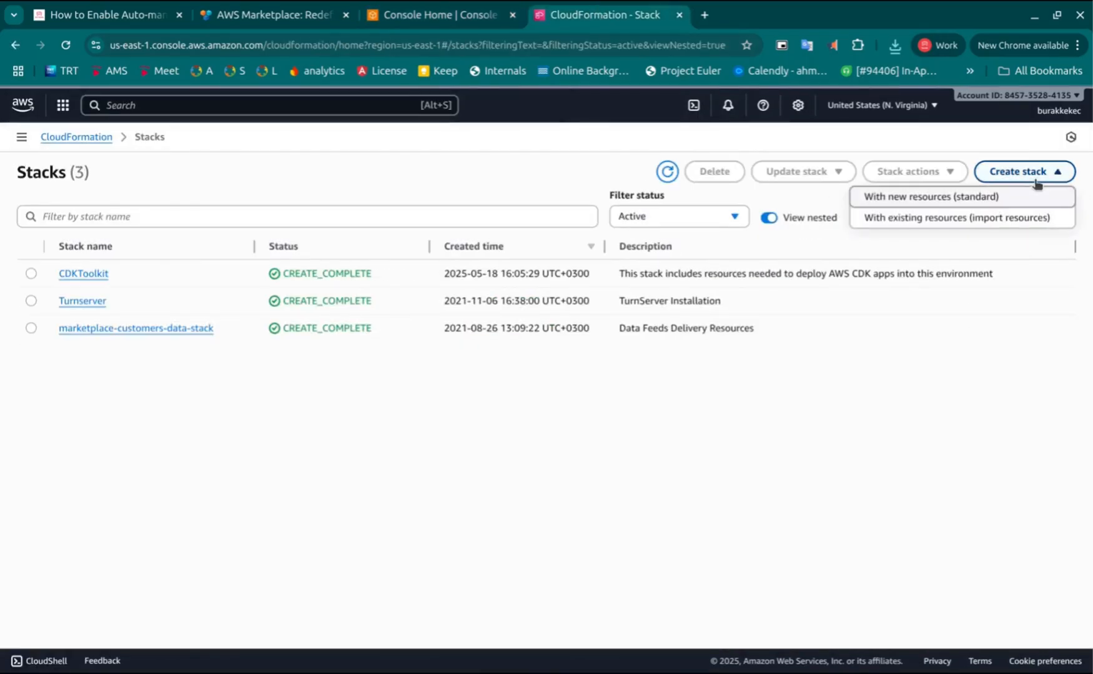
{"action": "left_click", "coordinate": [939, 198]}
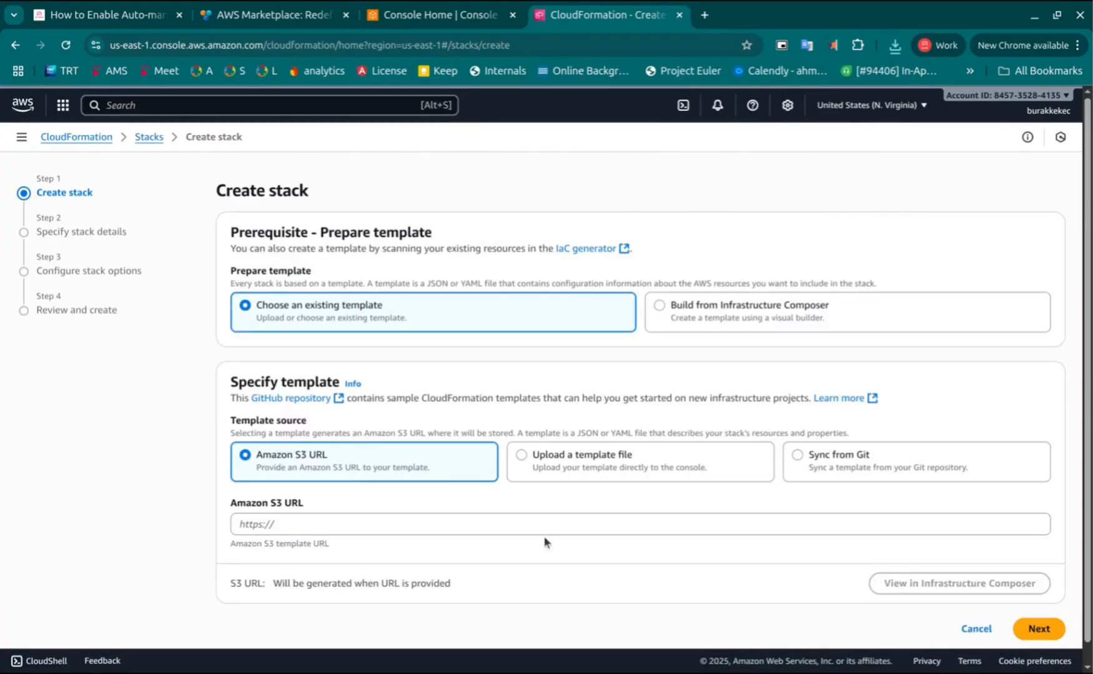
{"action": "left_click", "coordinate": [522, 461]}
{"action": "left_click", "coordinate": [265, 523]}
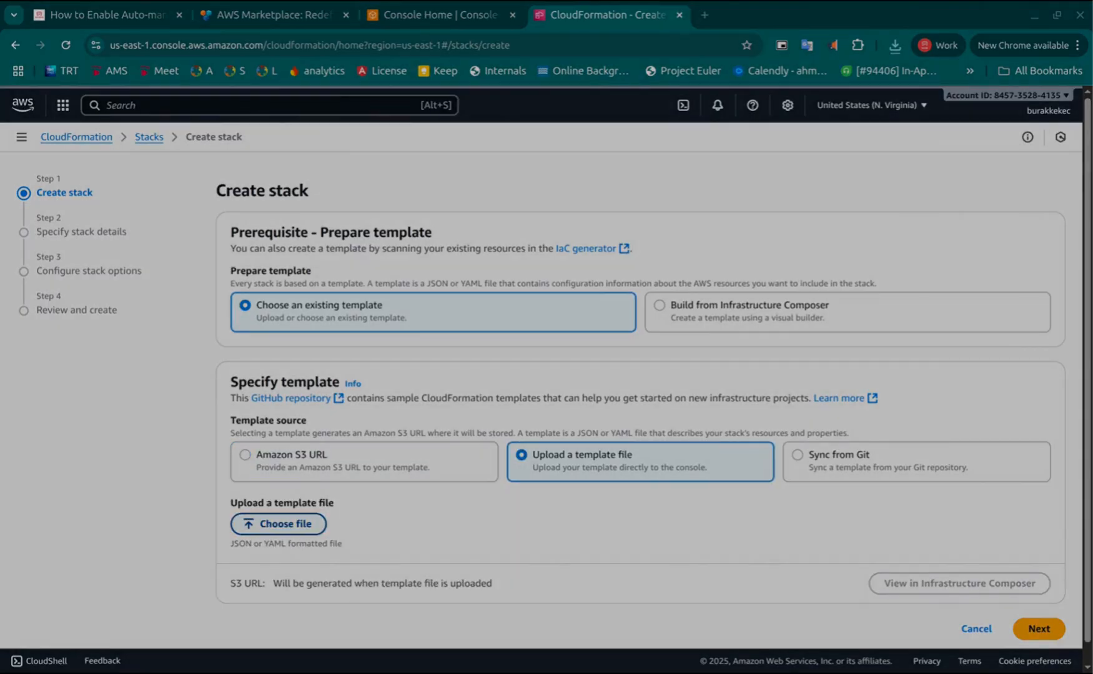
{"action": "double_click", "coordinate": [536, 543]}
{"action": "scroll", "coordinate": [925, 429], "scroll_direction": "down", "scroll_amount": 3}
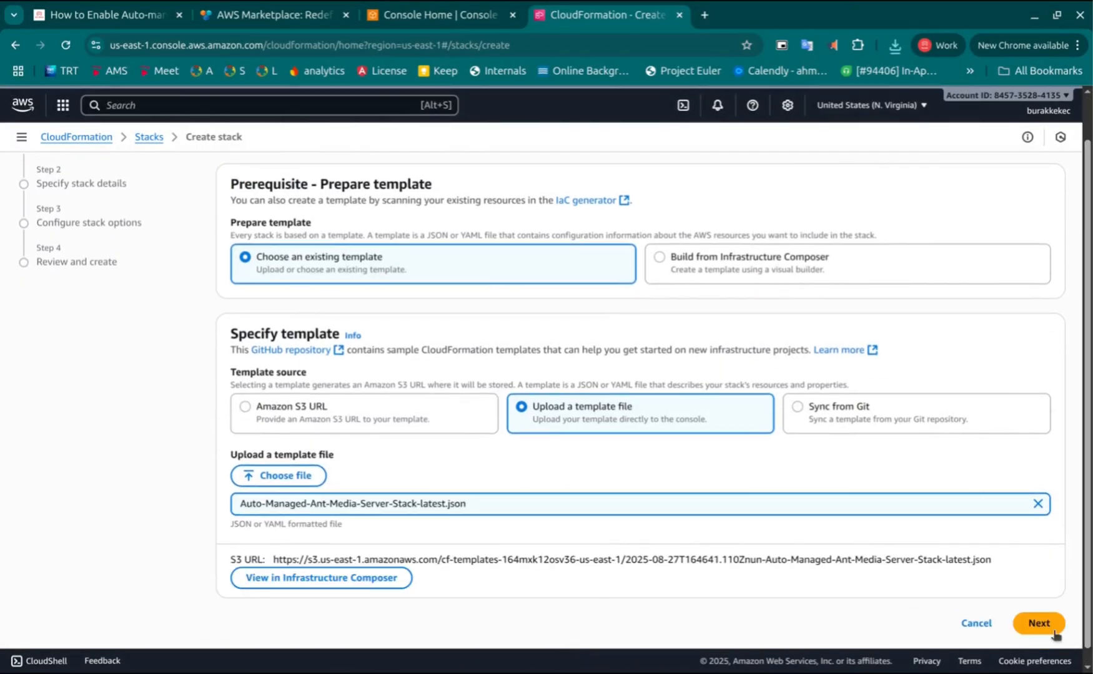
{"action": "left_click", "coordinate": [1039, 623]}
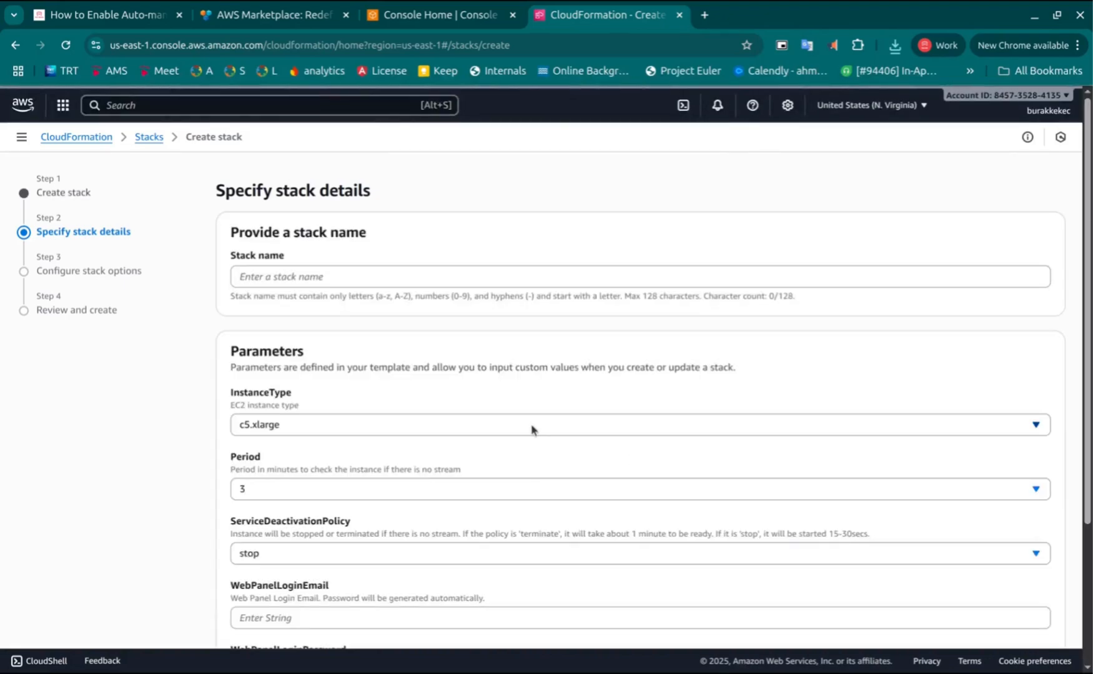
Enter the web panel login e-mail in the WebPanelLoginEmail parameter
{"action": "scroll", "coordinate": [524, 328], "scroll_direction": "down", "scroll_amount": 2}
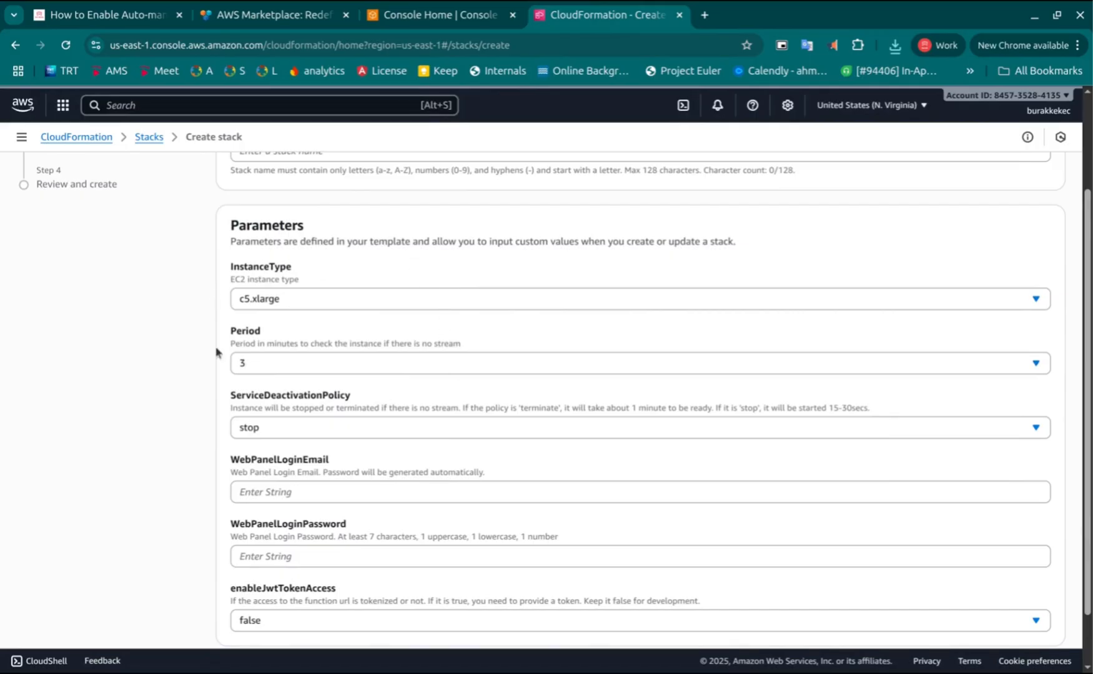
{"action": "left_click", "coordinate": [303, 496]}
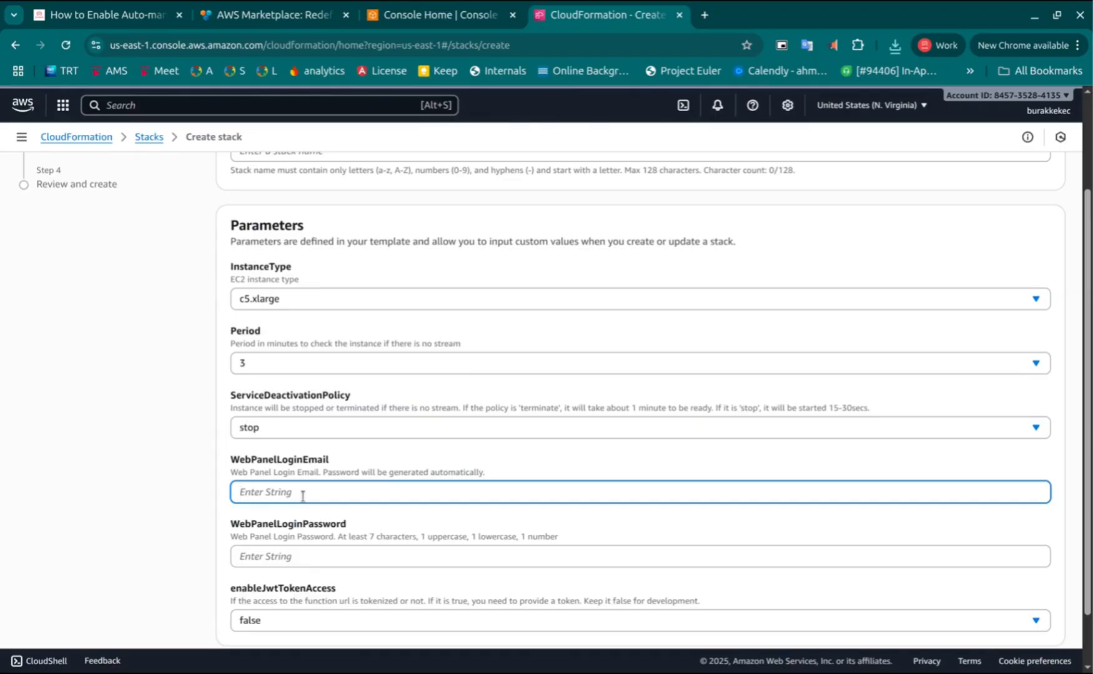
{"action": "key", "text": "Tab"}
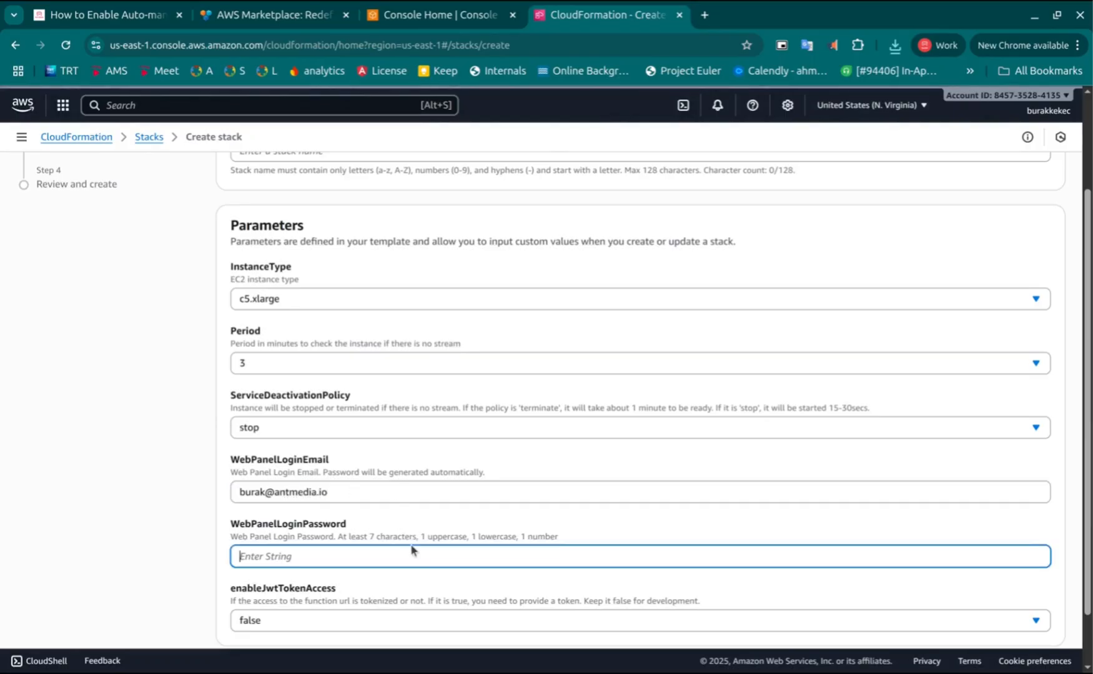
Enter the web panel login password in the WebPanelLoginPassword parameter and try to continue
{"action": "type", "text": "Antmedia123"}
{"action": "scroll", "coordinate": [450, 565], "scroll_direction": "down", "scroll_amount": 1}
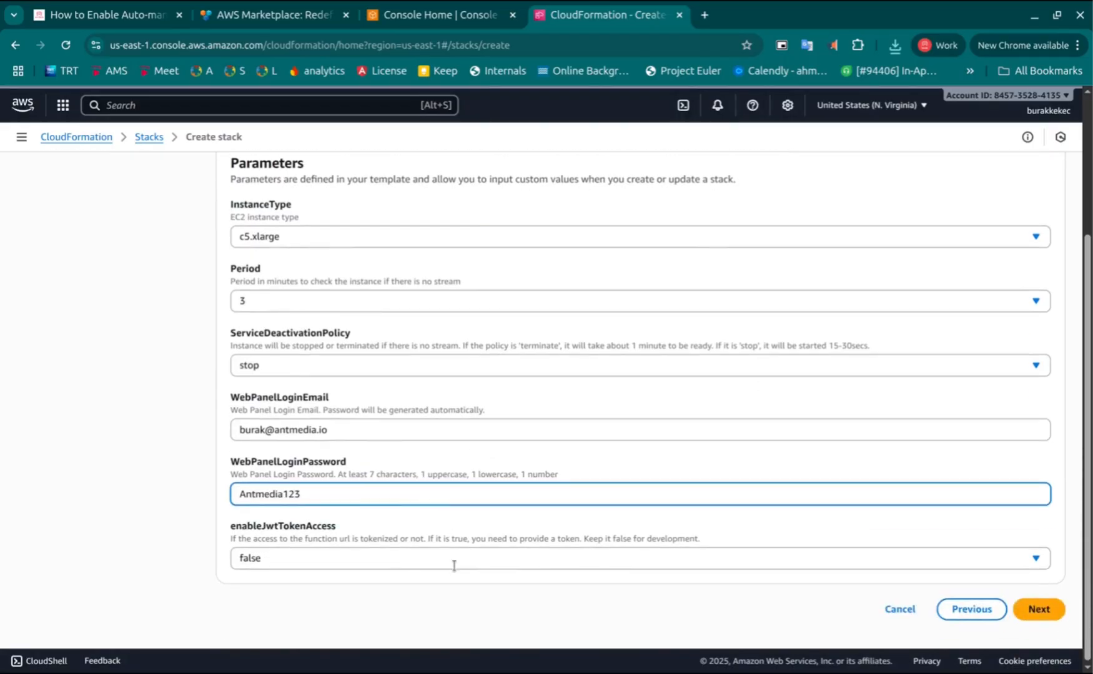
{"action": "left_click", "coordinate": [1043, 617]}
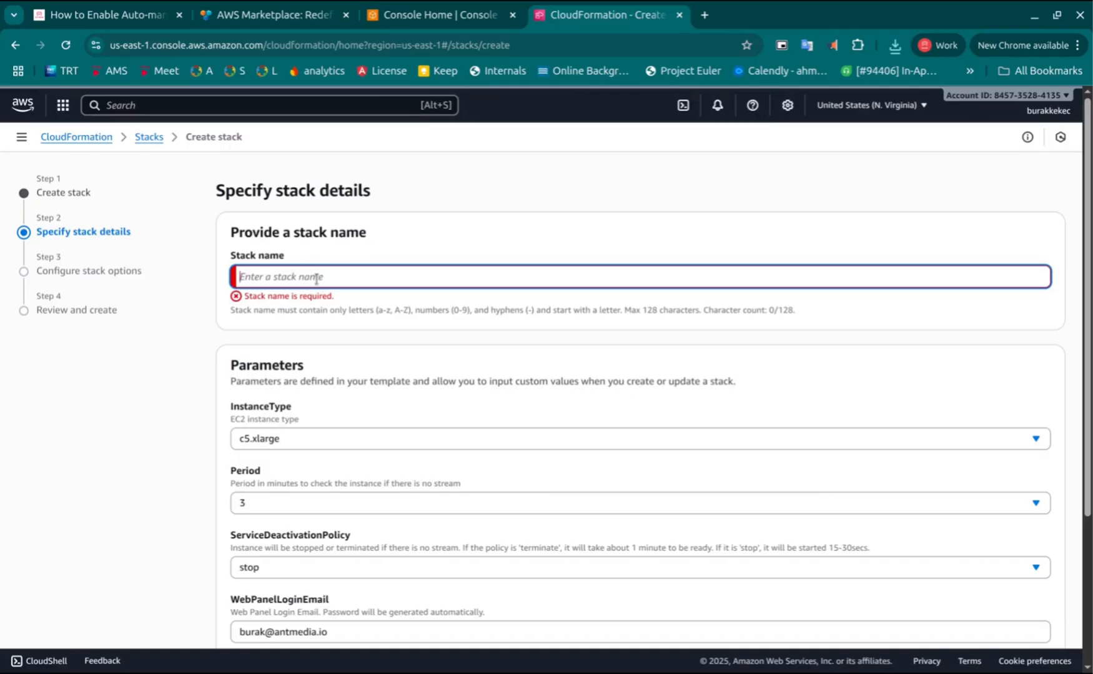
Name the stack ams-automanaged and continue to the stack options
{"action": "type", "text": "ams-"}
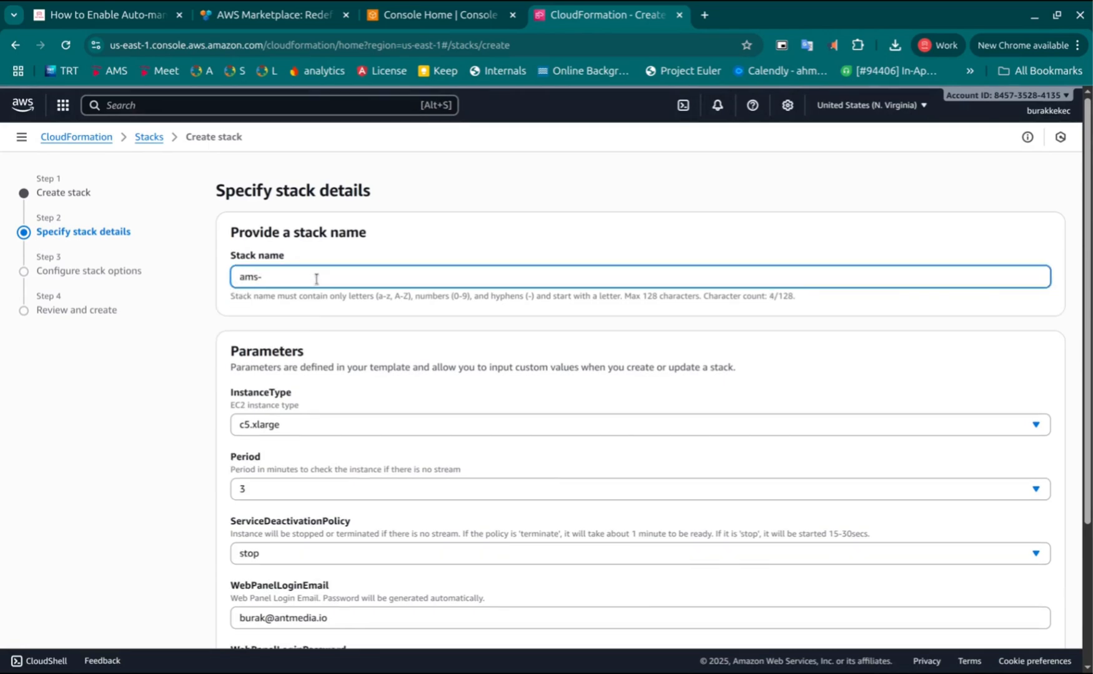
{"action": "type", "text": "automanaged"}
{"action": "scroll", "coordinate": [578, 540], "scroll_direction": "down", "scroll_amount": 3}
{"action": "left_click", "coordinate": [1052, 621]}
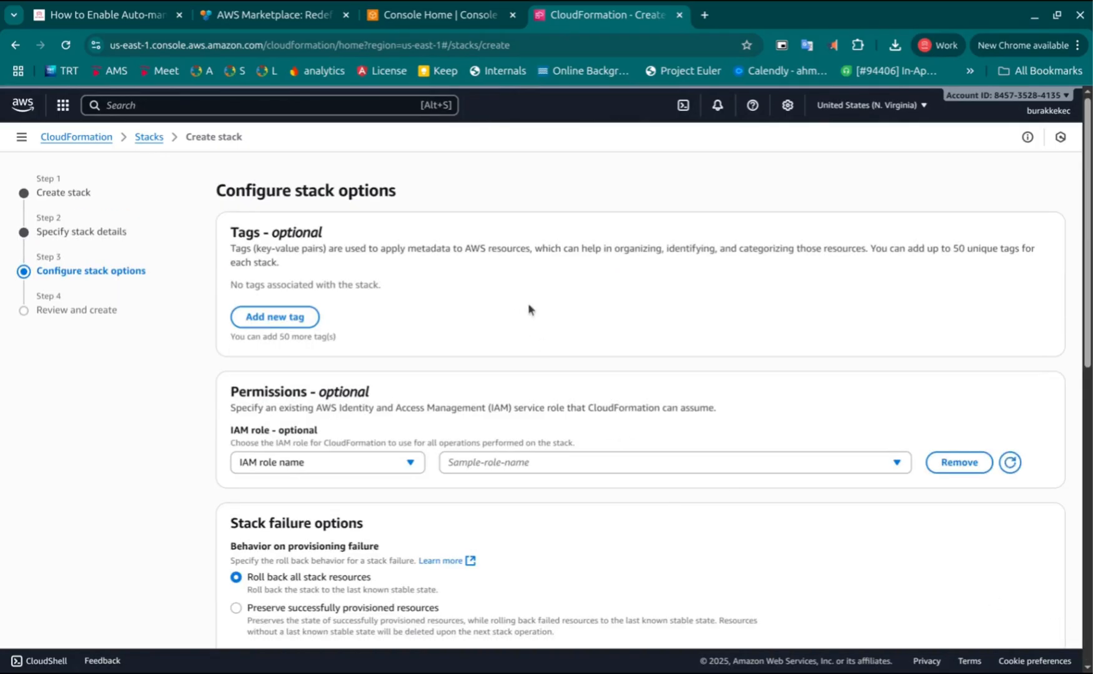
Acknowledge that CloudFormation might create IAM resources and continue to the review page
{"action": "scroll", "coordinate": [562, 290], "scroll_direction": "down", "scroll_amount": 4}
{"action": "scroll", "coordinate": [596, 268], "scroll_direction": "up", "scroll_amount": 4}
{"action": "scroll", "coordinate": [546, 303], "scroll_direction": "down", "scroll_amount": 2}
{"action": "scroll", "coordinate": [557, 356], "scroll_direction": "down", "scroll_amount": 8}
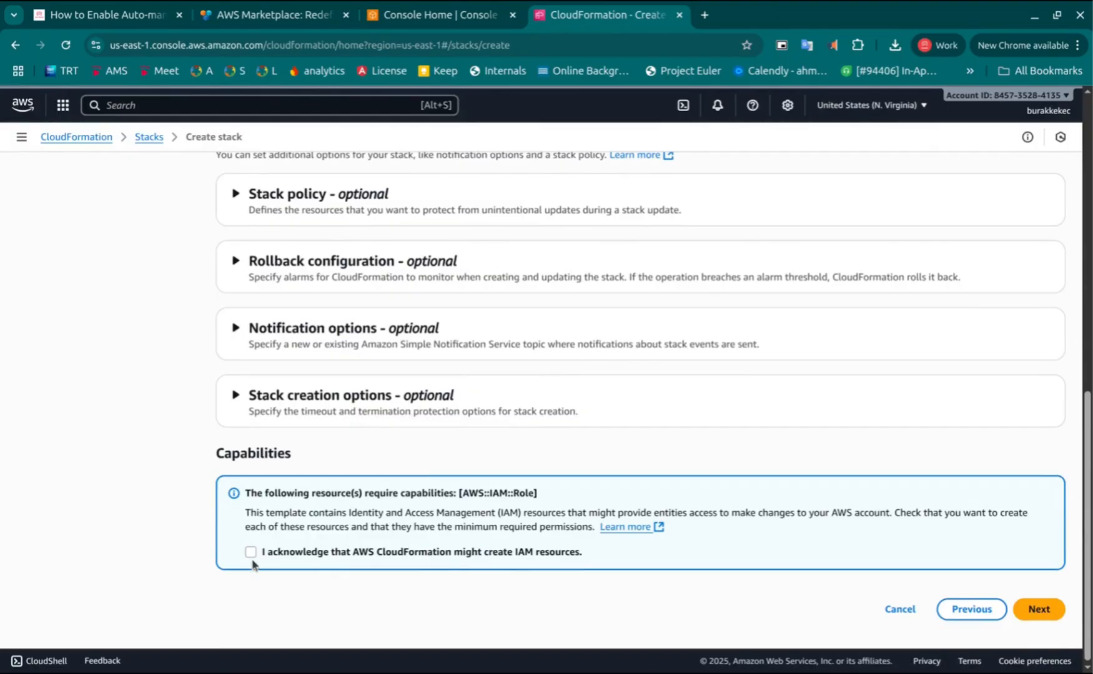
{"action": "left_click", "coordinate": [250, 554]}
{"action": "left_click", "coordinate": [1039, 610]}
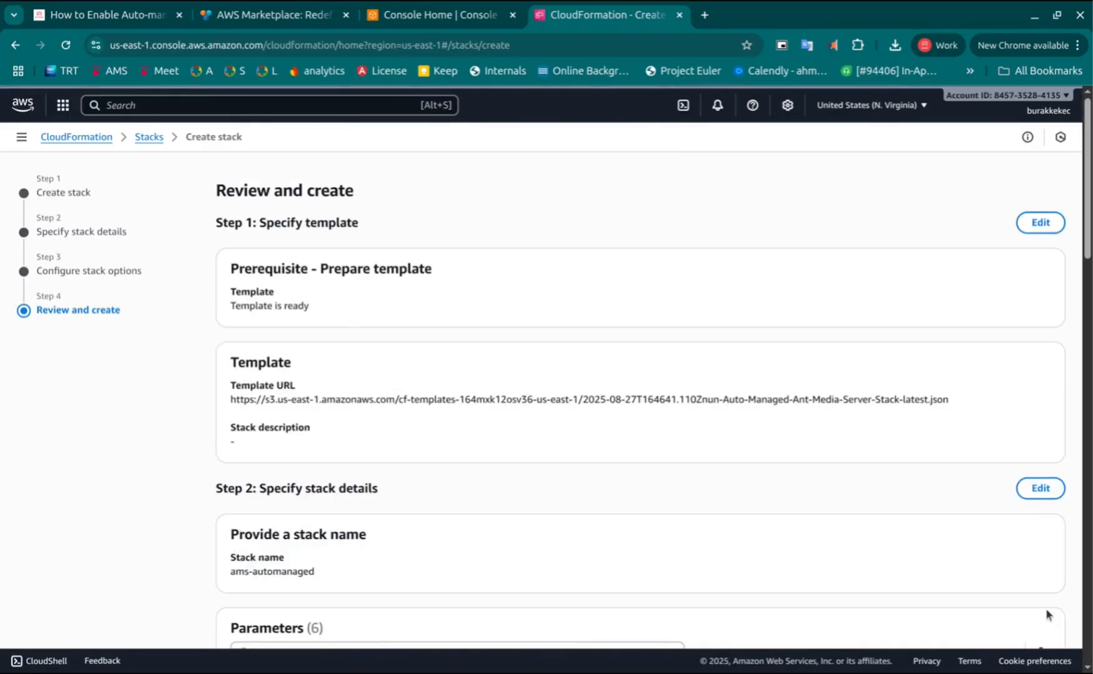
Review the stack settings and submit the stack
{"action": "scroll", "coordinate": [691, 353], "scroll_direction": "down", "scroll_amount": 5}
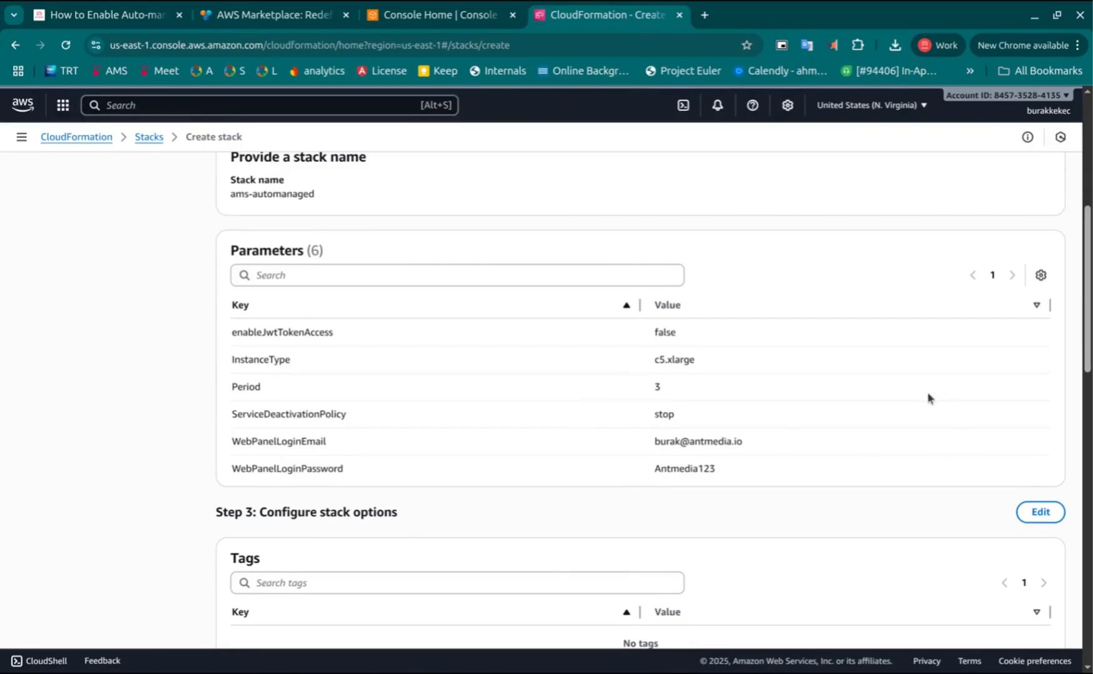
{"action": "scroll", "coordinate": [926, 397], "scroll_direction": "down", "scroll_amount": 10}
{"action": "scroll", "coordinate": [922, 400], "scroll_direction": "down", "scroll_amount": 3}
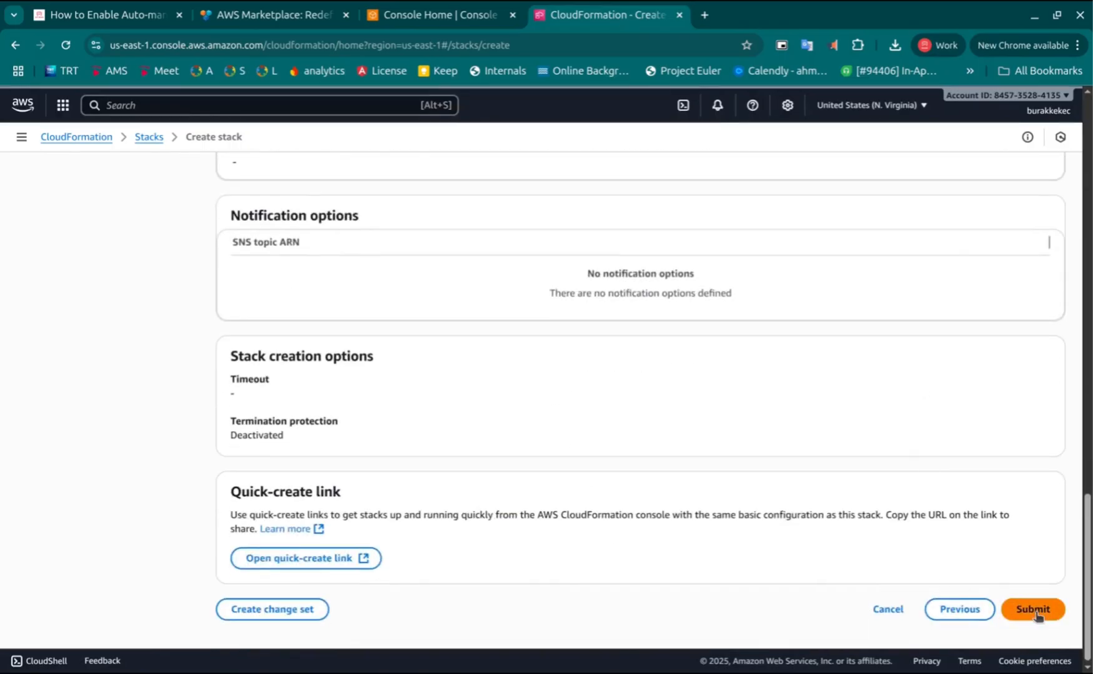
{"action": "left_click", "coordinate": [1034, 612]}
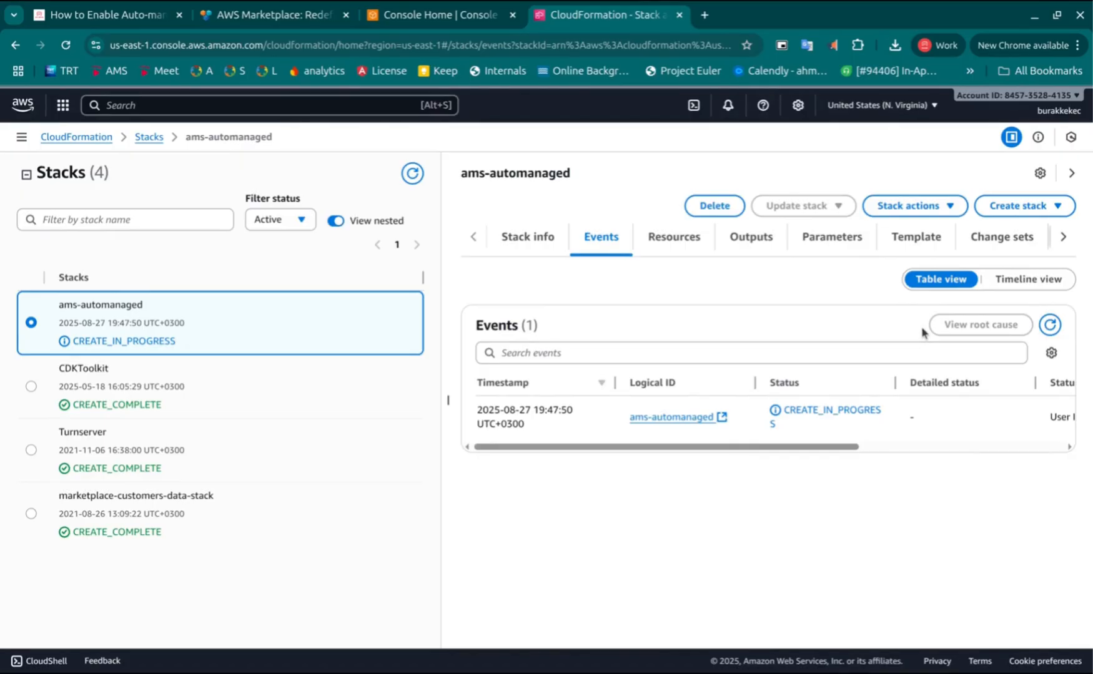
Refresh the stack list repeatedly to monitor the ams-automanaged stack's creation, then view its outputs
{"action": "left_click", "coordinate": [411, 174]}
{"action": "left_click", "coordinate": [412, 174]}
{"action": "left_click", "coordinate": [412, 174]}
{"action": "left_click", "coordinate": [411, 174]}
{"action": "left_click", "coordinate": [412, 174]}
{"action": "left_click", "coordinate": [412, 174]}
{"action": "left_click", "coordinate": [411, 174]}
{"action": "left_click", "coordinate": [411, 174]}
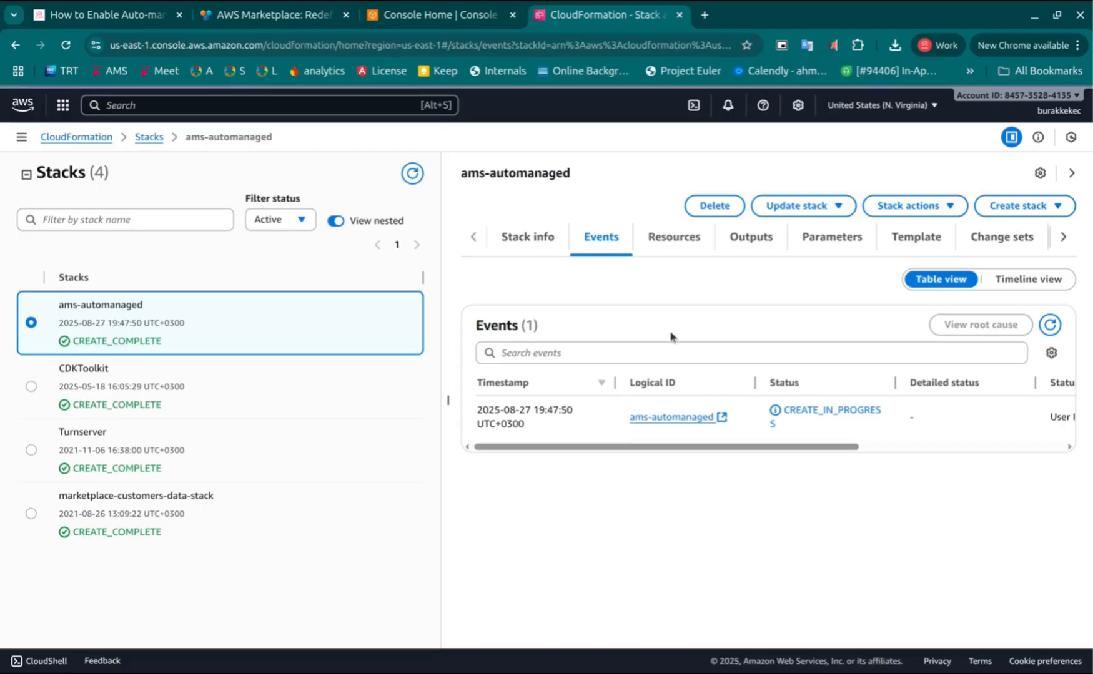
{"action": "left_click", "coordinate": [745, 245]}
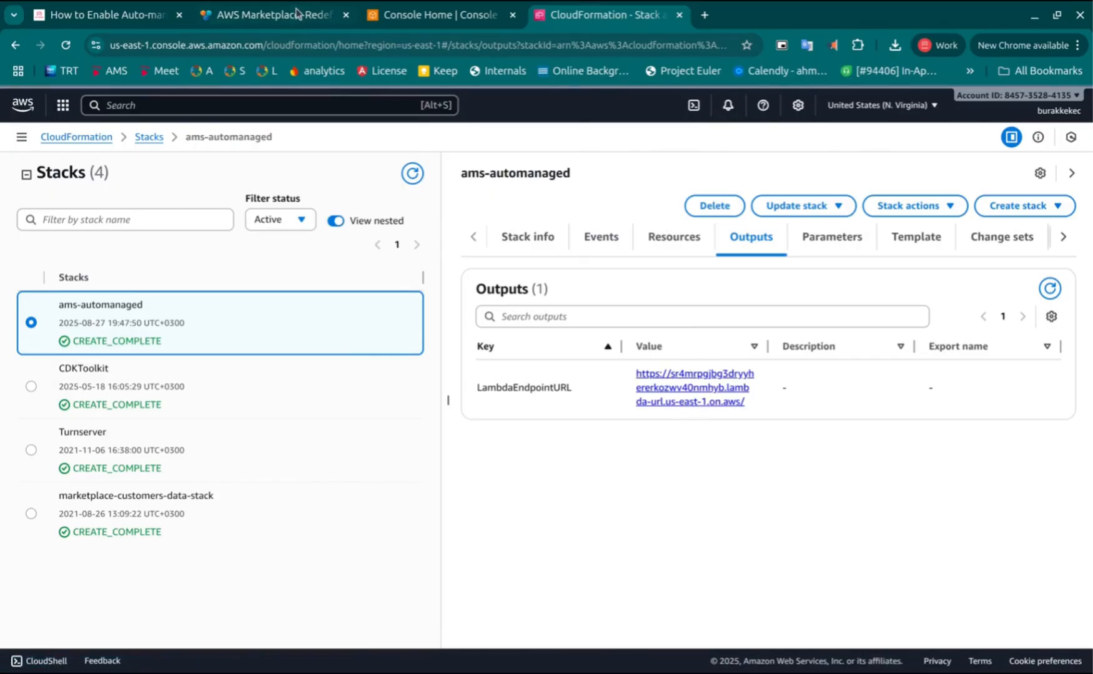
Open EC2 from Console Home in a new tab and view the running instances
{"action": "left_click", "coordinate": [445, 17]}
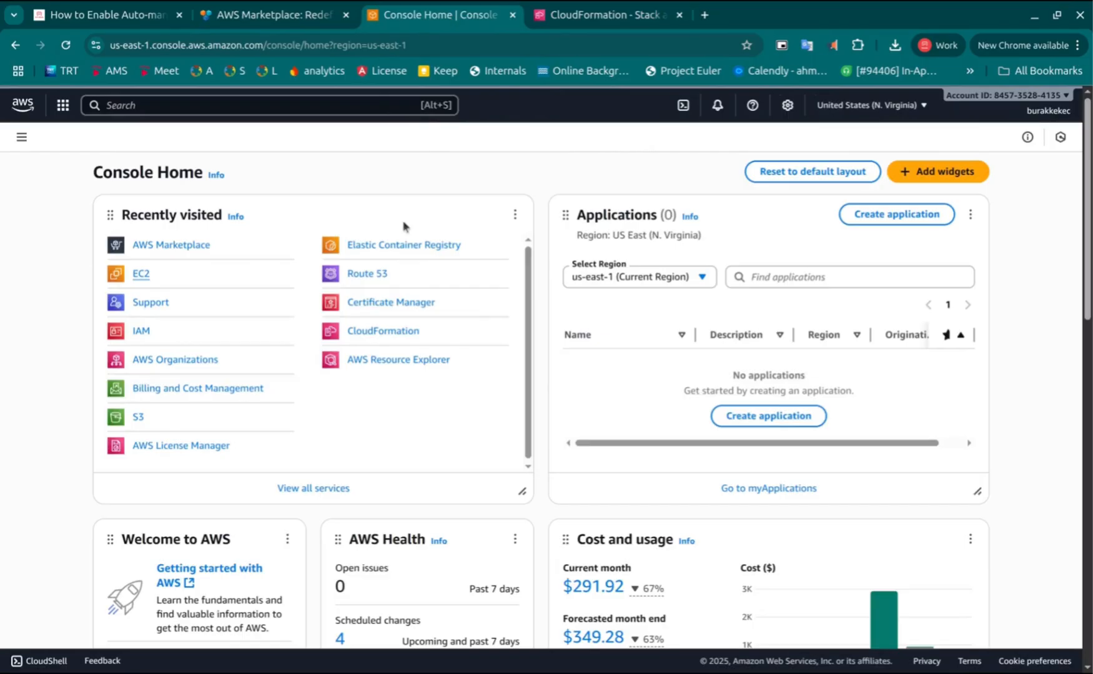
{"action": "middle_click", "coordinate": [142, 275]}
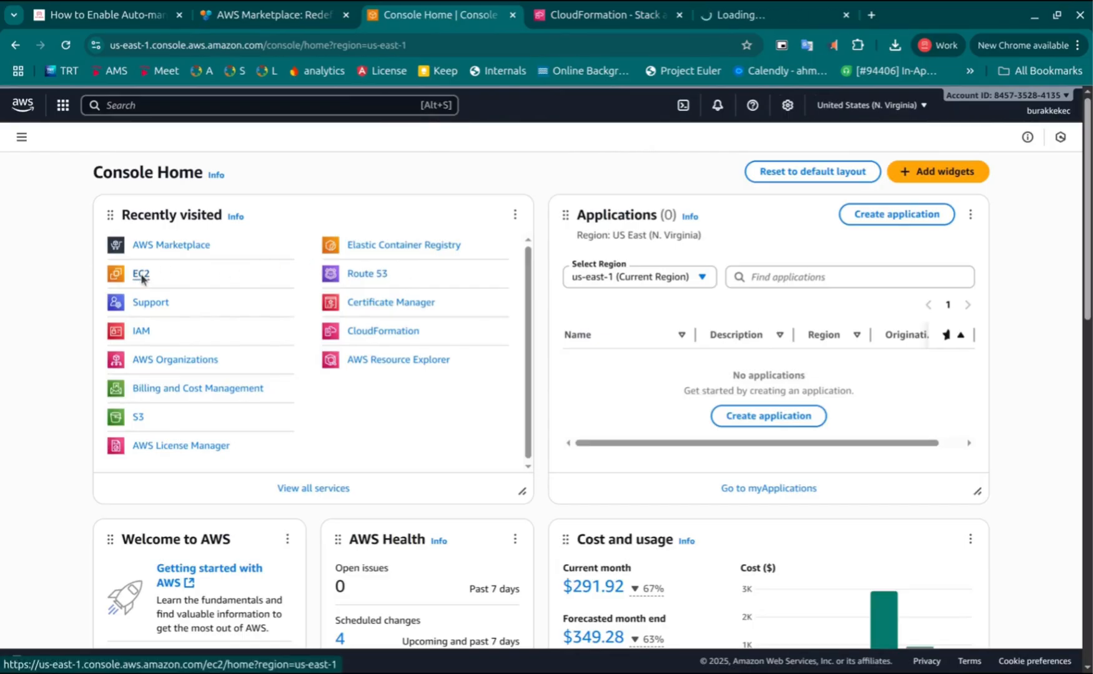
{"action": "left_click", "coordinate": [752, 25]}
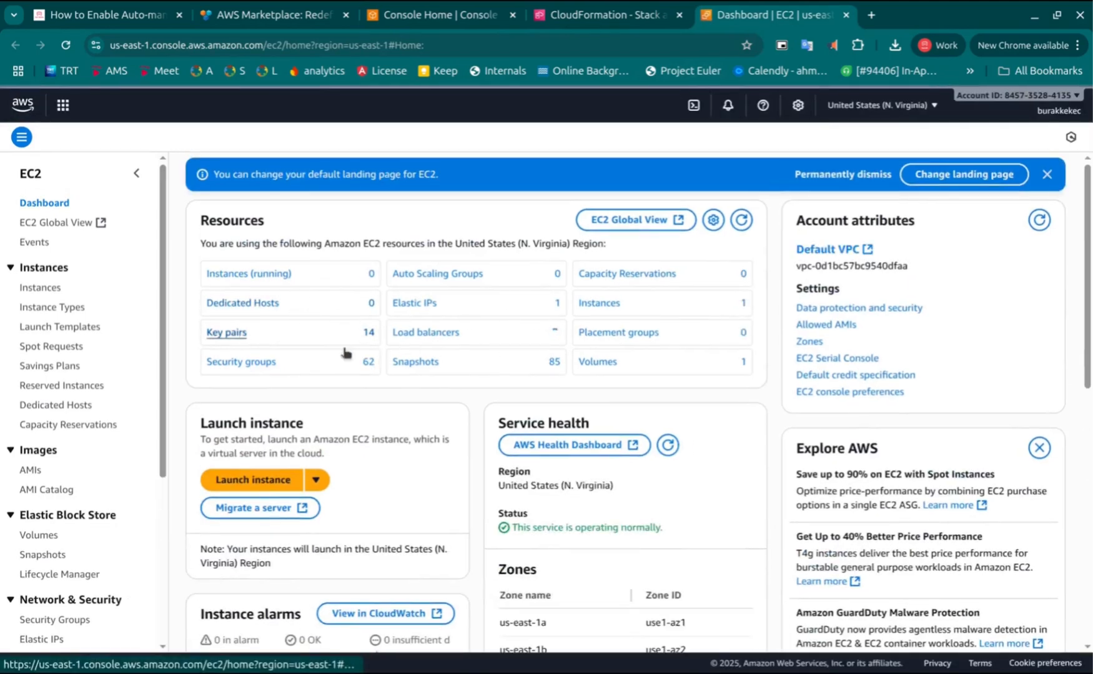
{"action": "left_click", "coordinate": [266, 277]}
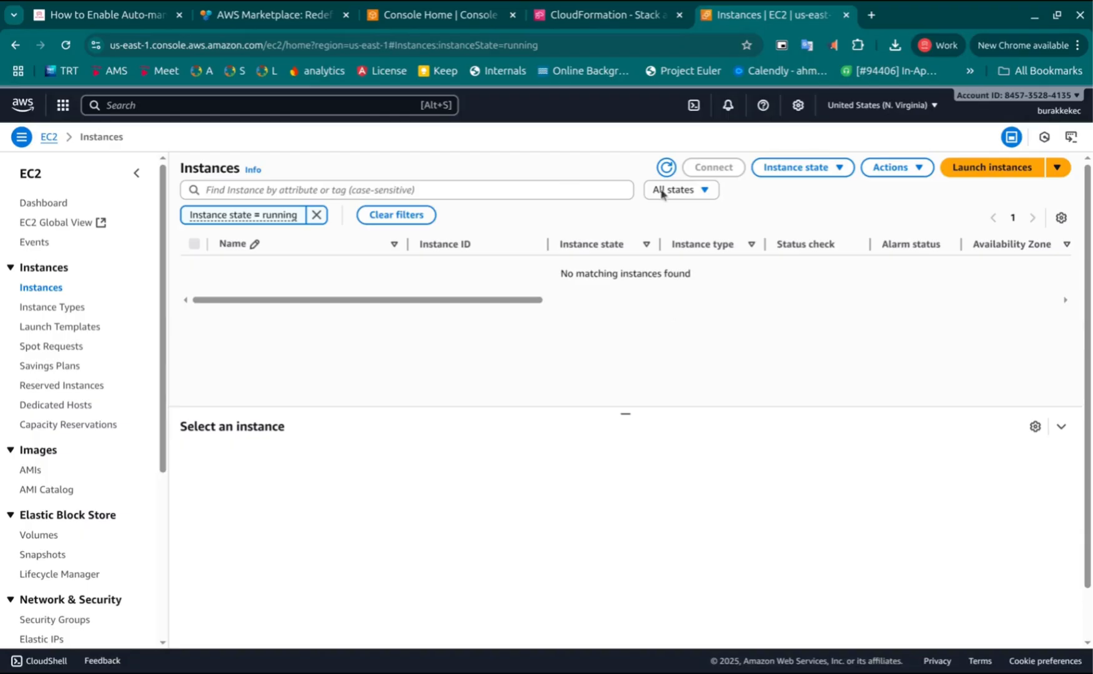
Open the ams-automanaged stack's LambdaEndpointURL output in a new tab
{"action": "left_click", "coordinate": [575, 19]}
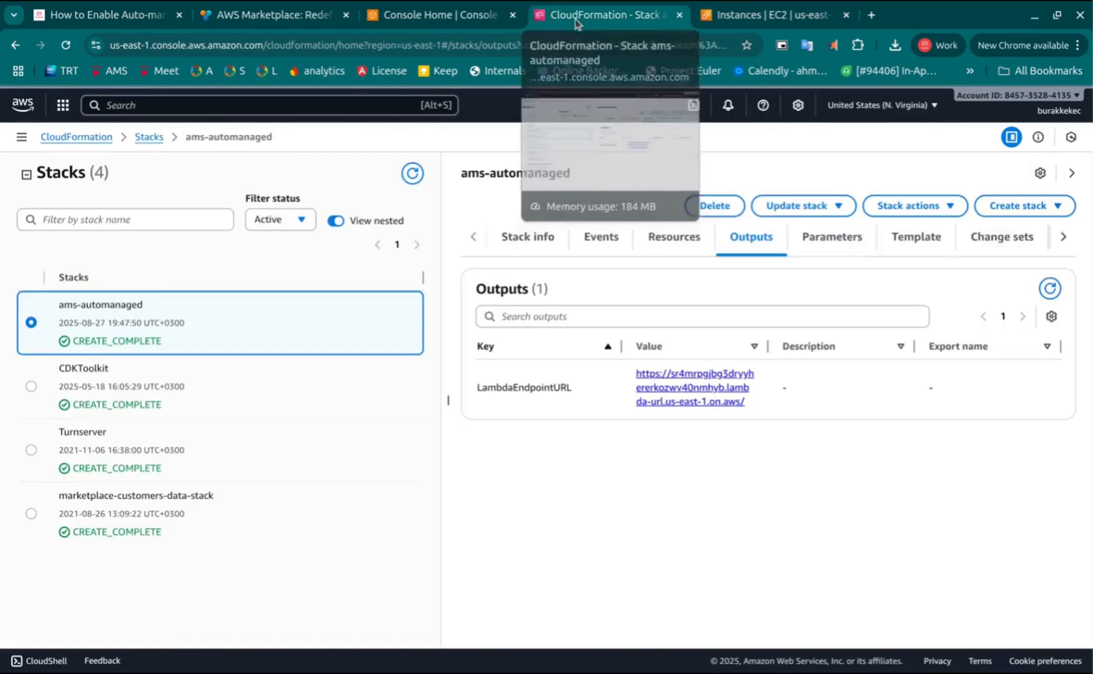
{"action": "middle_click", "coordinate": [729, 395]}
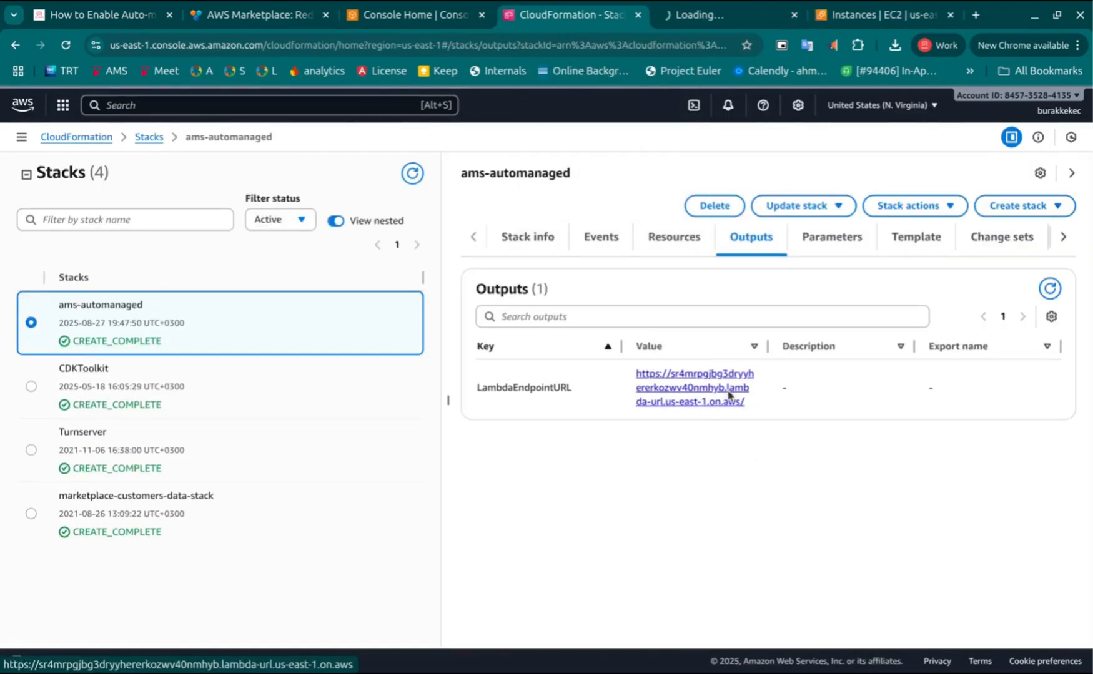
{"action": "left_click", "coordinate": [729, 21]}
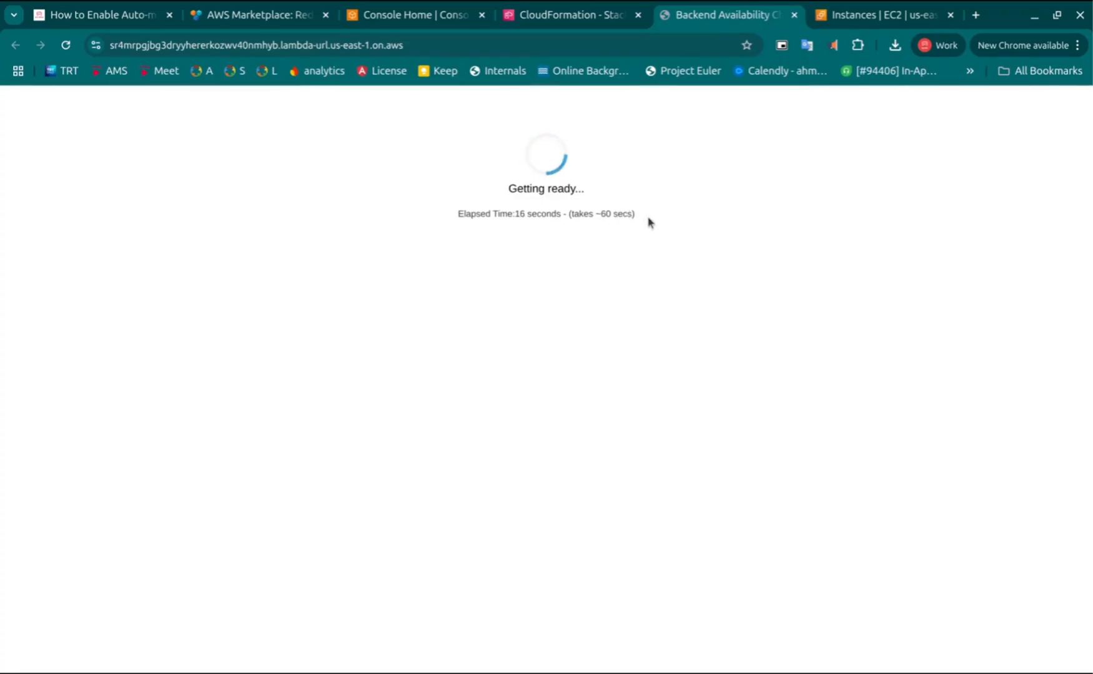
Refresh the EC2 running instances list and check the endpoint page while the server starts up
{"action": "left_click", "coordinate": [871, 23]}
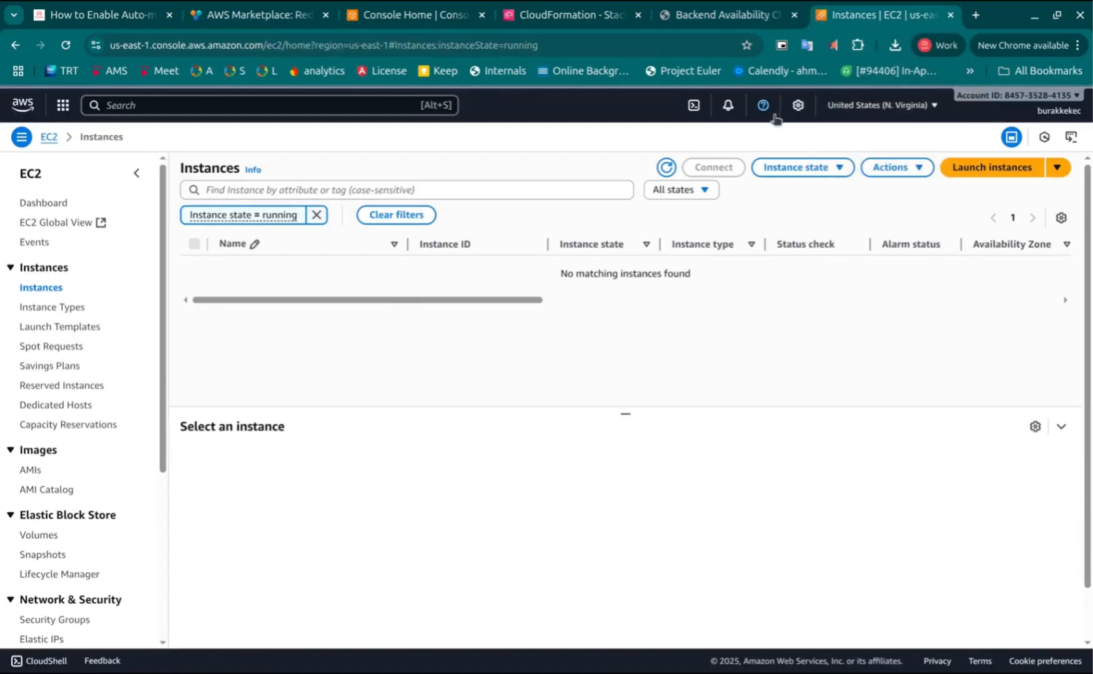
{"action": "left_click", "coordinate": [666, 167]}
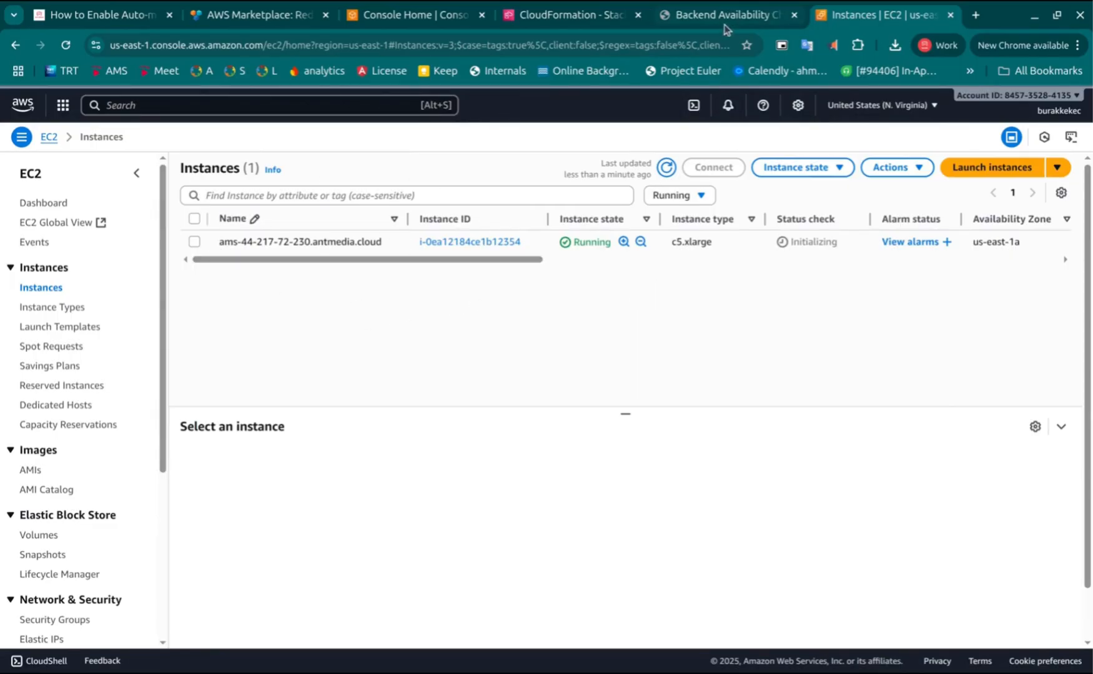
{"action": "left_click", "coordinate": [697, 23]}
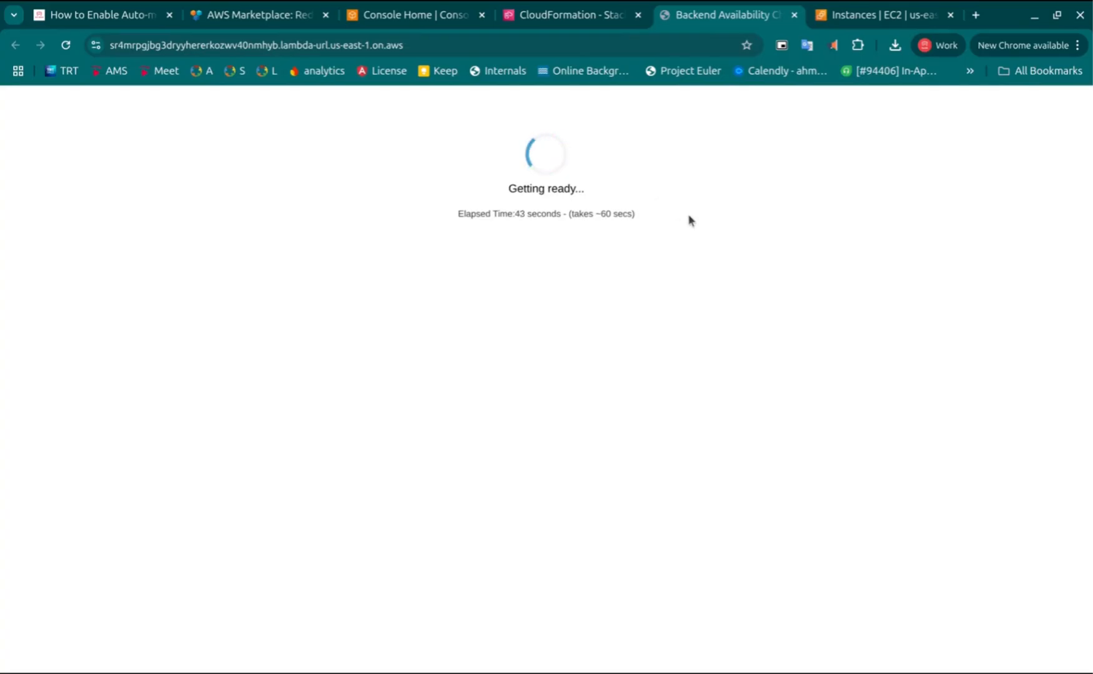
{"action": "left_click", "coordinate": [867, 22]}
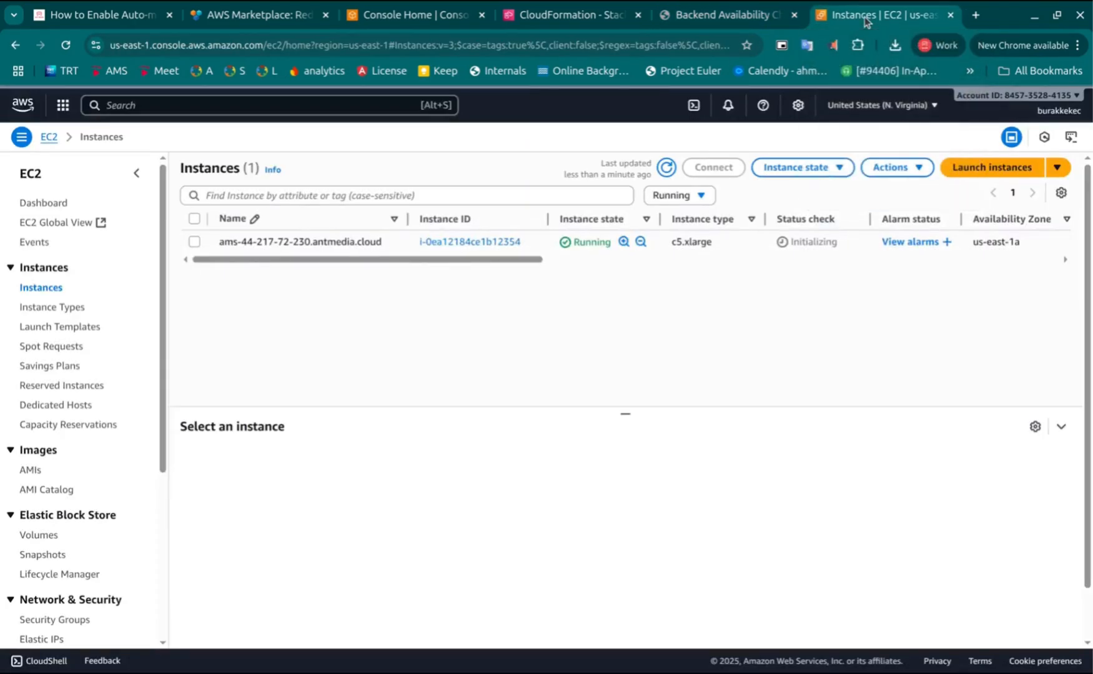
{"action": "left_click", "coordinate": [720, 17]}
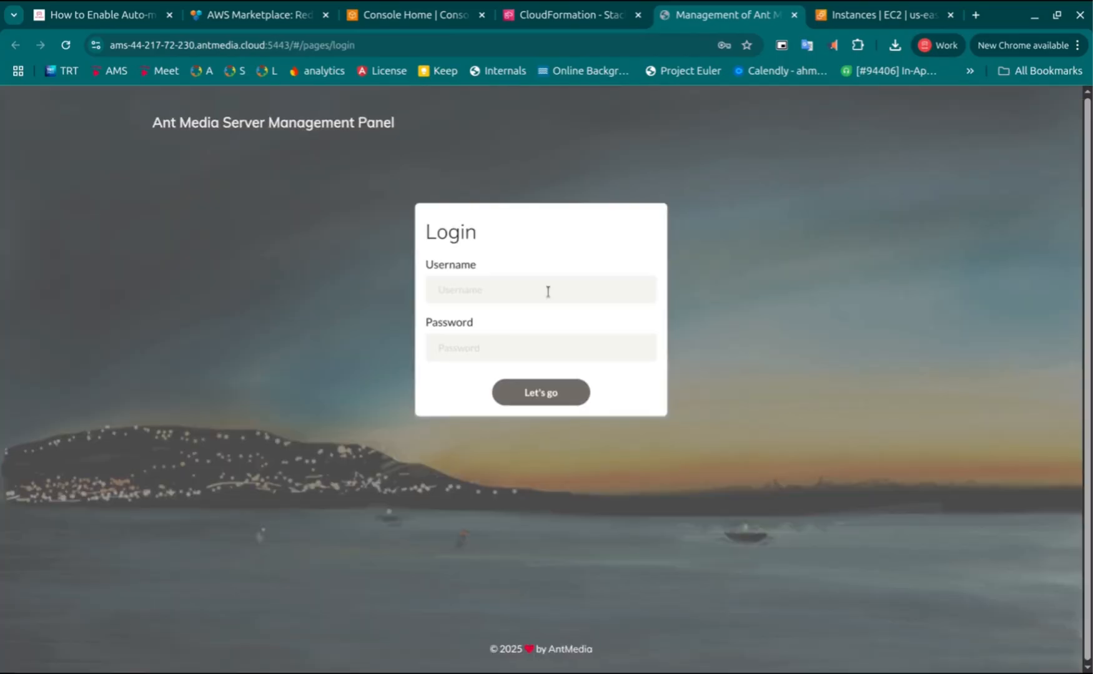
Log in to the Ant Media Server Management Panel with the account e-mail and password, saving the password in the browser
{"action": "left_click", "coordinate": [546, 289]}
{"action": "type", "text": "bur"}
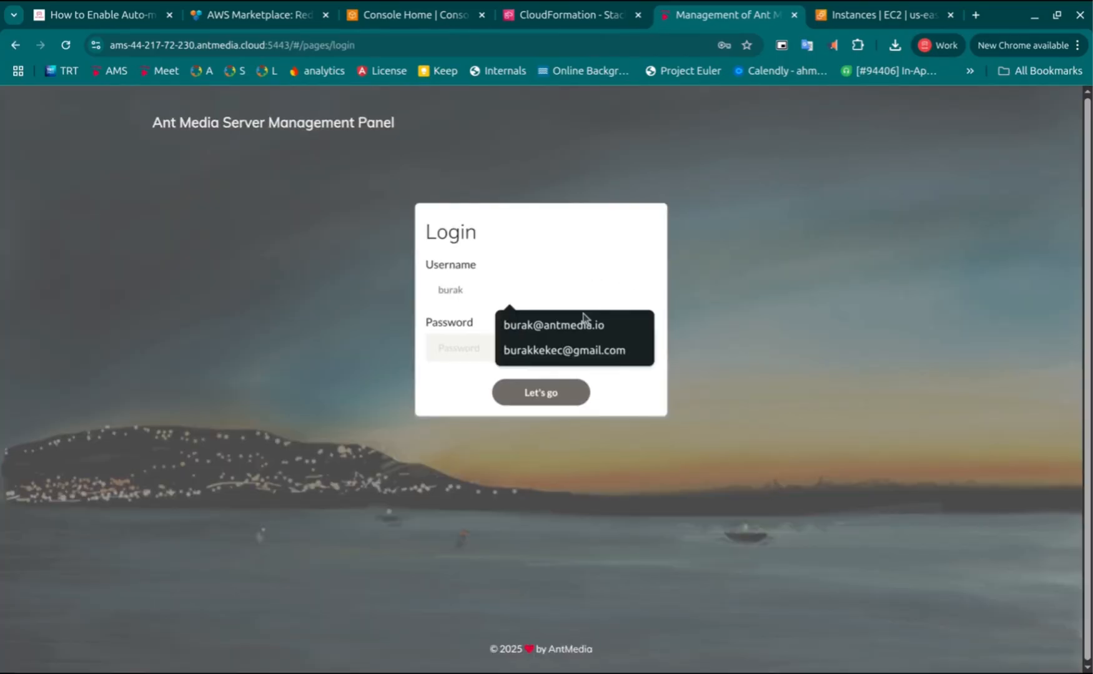
{"action": "type", "text": "ak"}
{"action": "left_click", "coordinate": [581, 325]}
{"action": "left_click", "coordinate": [466, 352]}
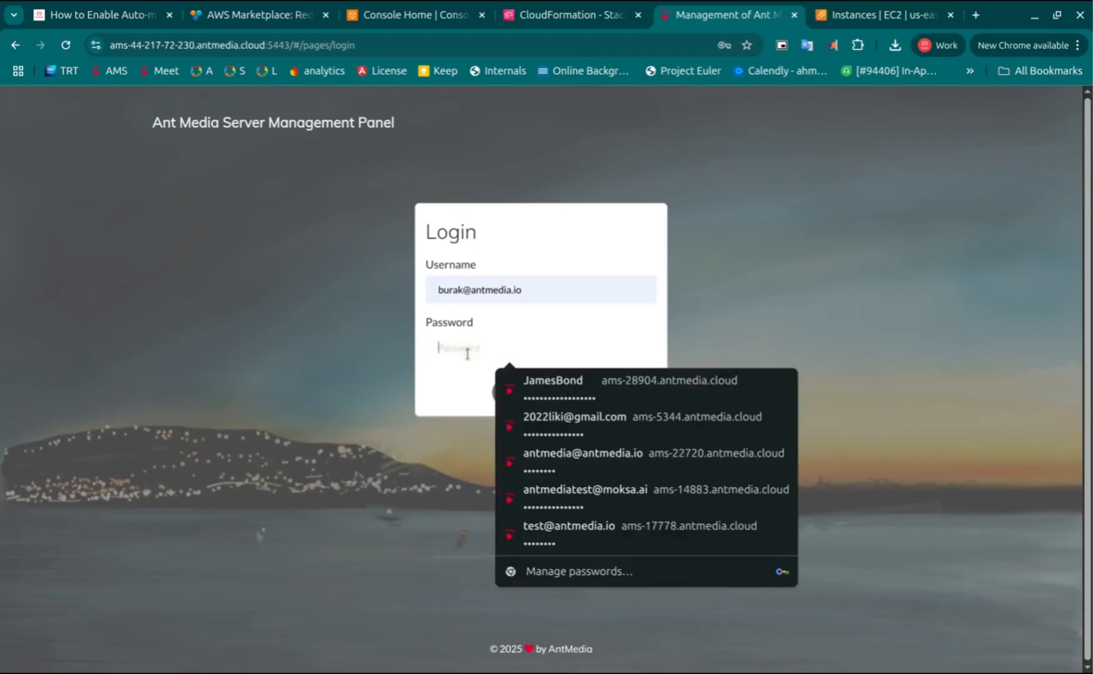
{"action": "type", "text": "•"}
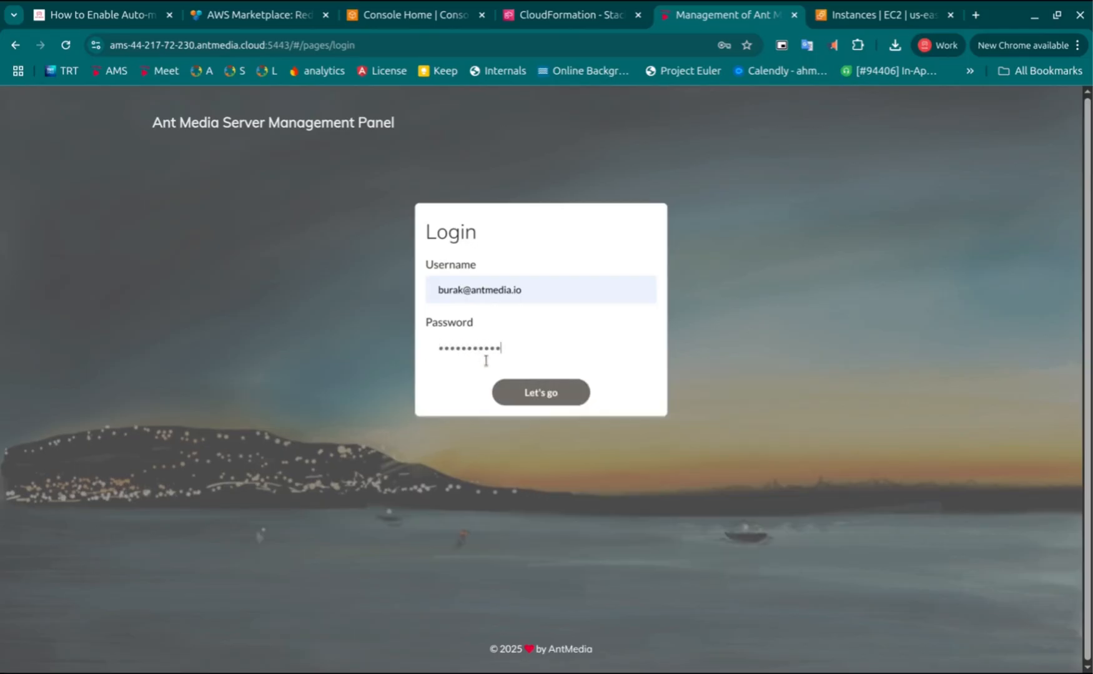
{"action": "left_click", "coordinate": [528, 391]}
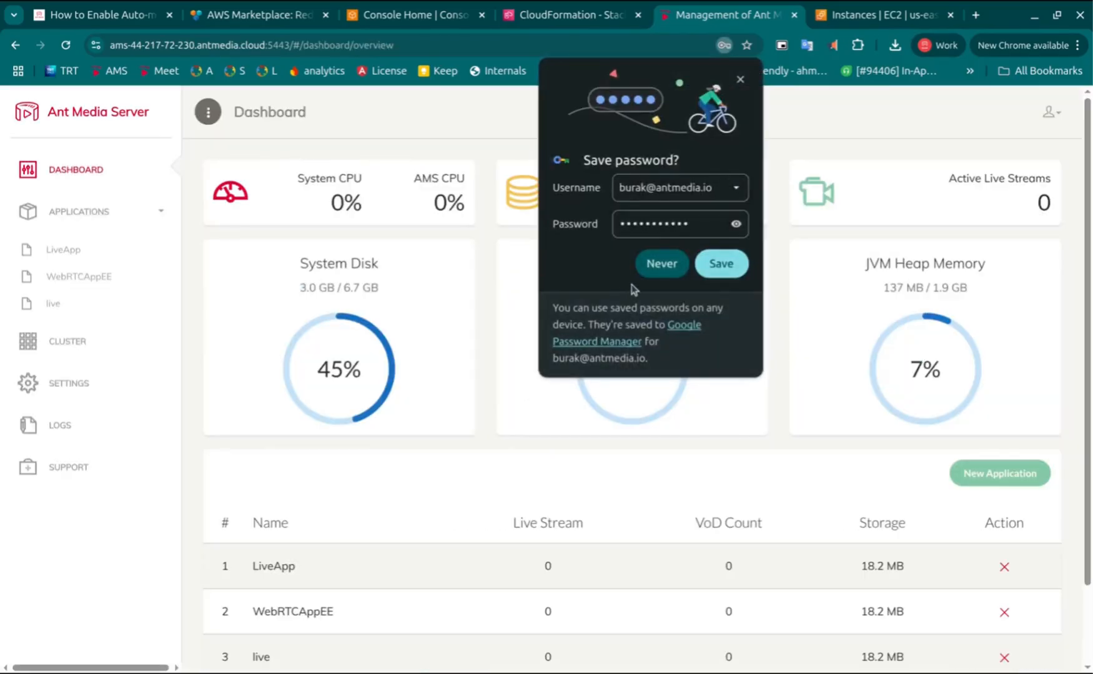
{"action": "left_click", "coordinate": [724, 262]}
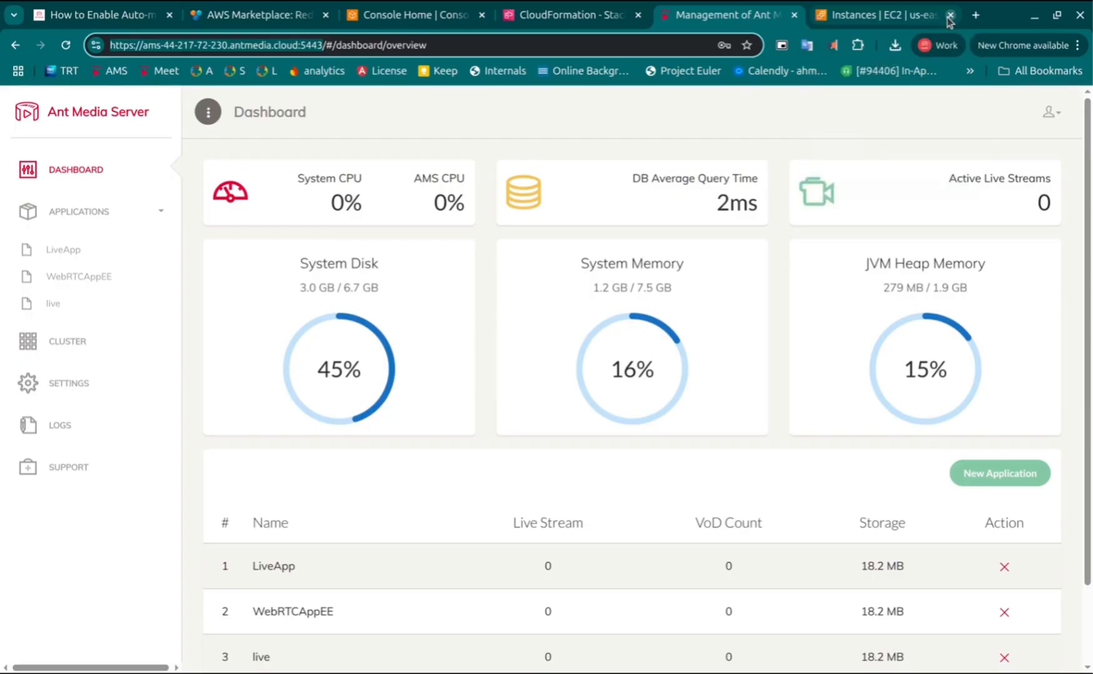
Open the server's /live WebRTC publish page in a new tab
{"action": "left_click", "coordinate": [976, 15]}
{"action": "type", "text": "https://ams-44-217-72-230.antmedia.cloud:5443/"}
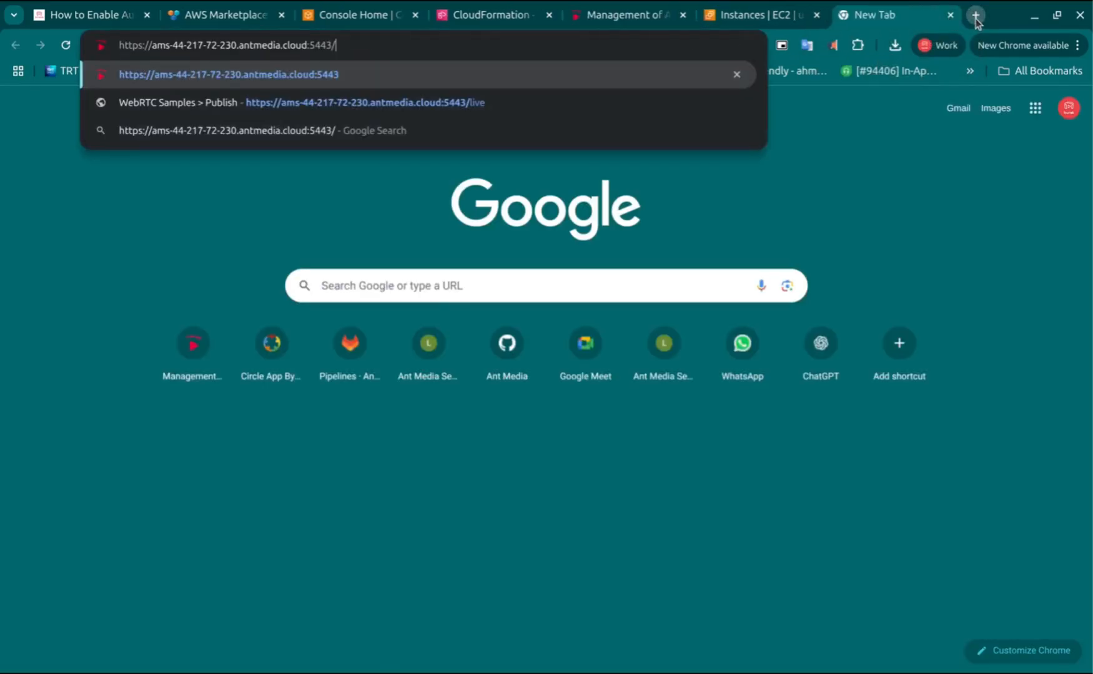
{"action": "type", "text": "li"}
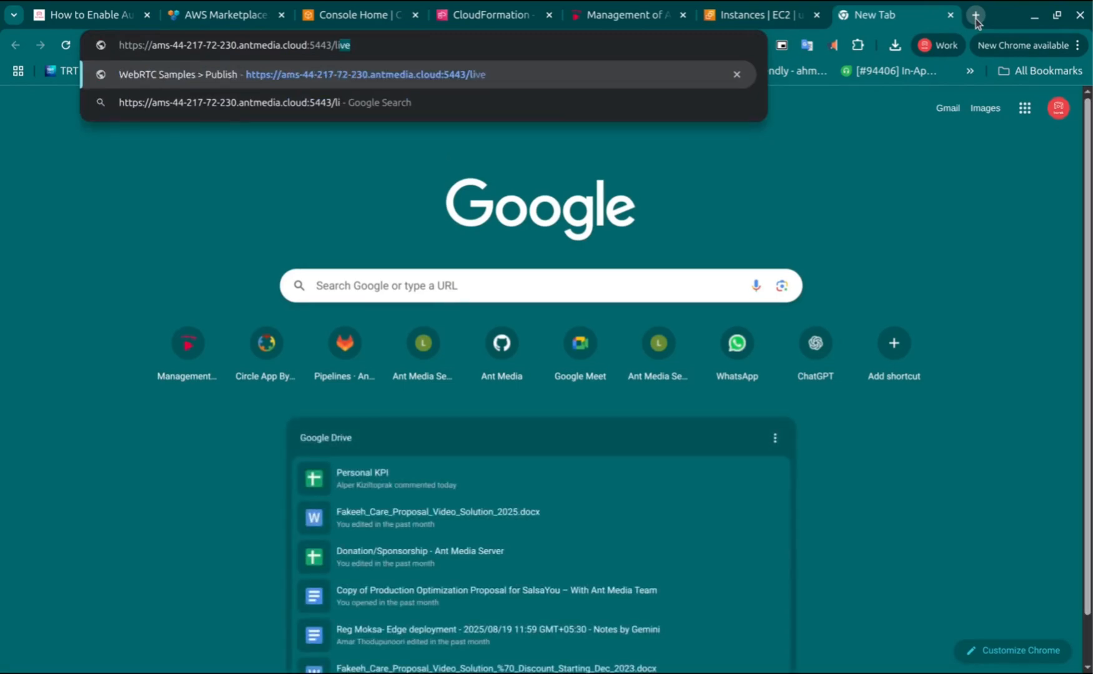
{"action": "type", "text": "ve"}
{"action": "key", "text": "Return"}
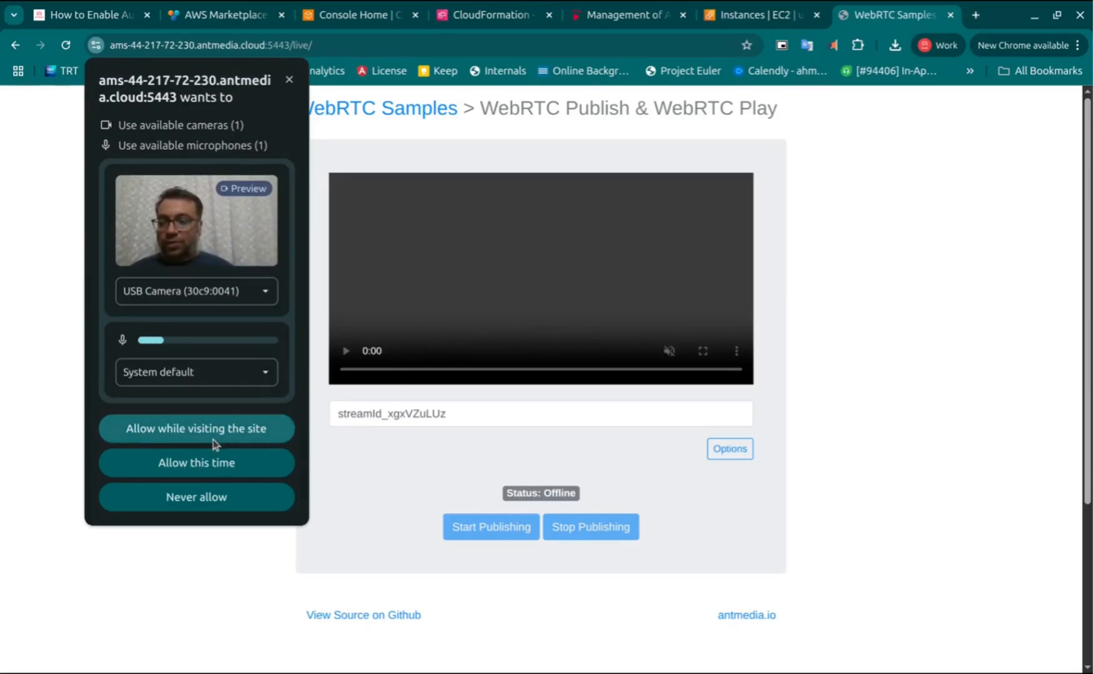
Allow camera and microphone access for the site and start publishing the stream
{"action": "left_click", "coordinate": [212, 440]}
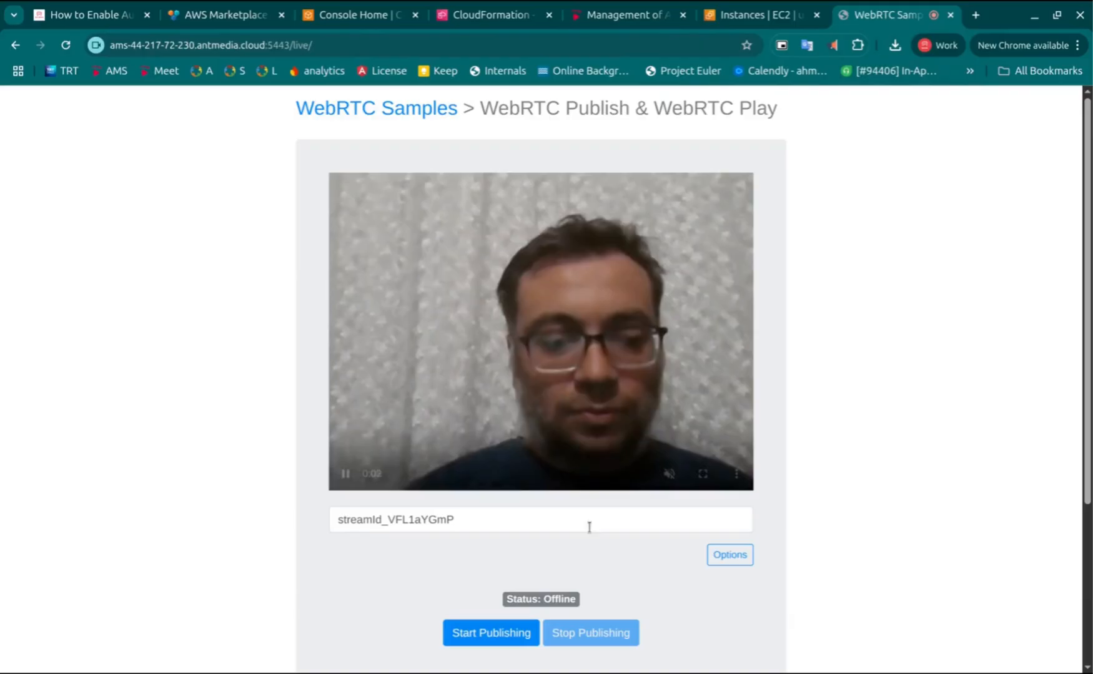
{"action": "left_click", "coordinate": [510, 646]}
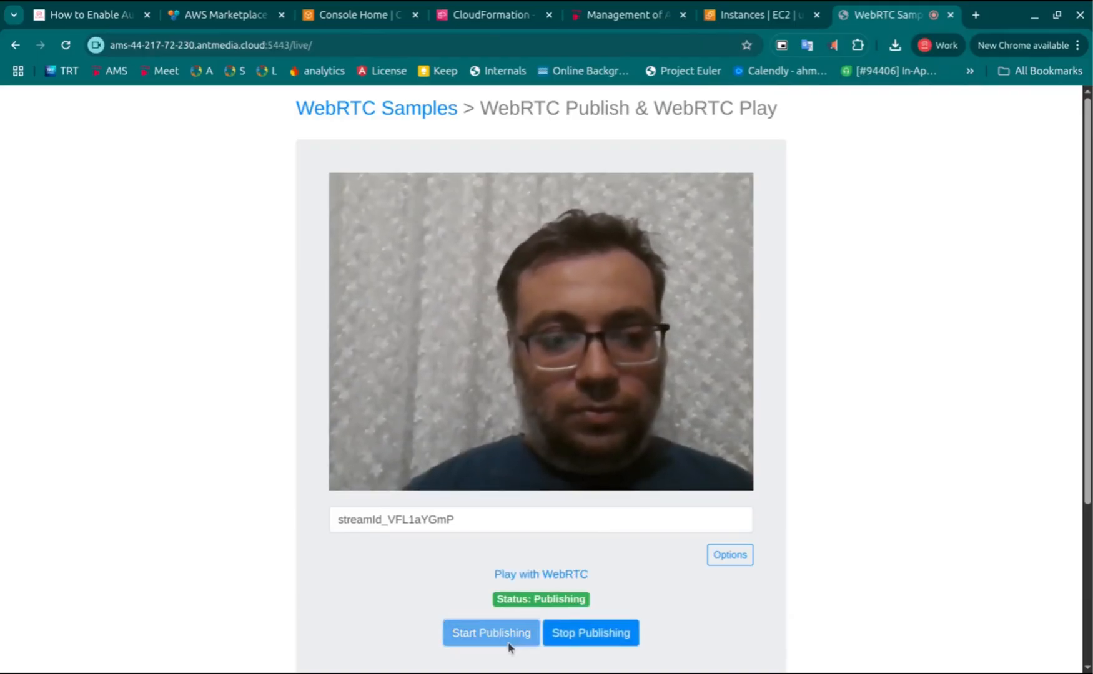
Play the published stream with WebRTC in a new tab, then close the play and publish tabs
{"action": "middle_click", "coordinate": [540, 574]}
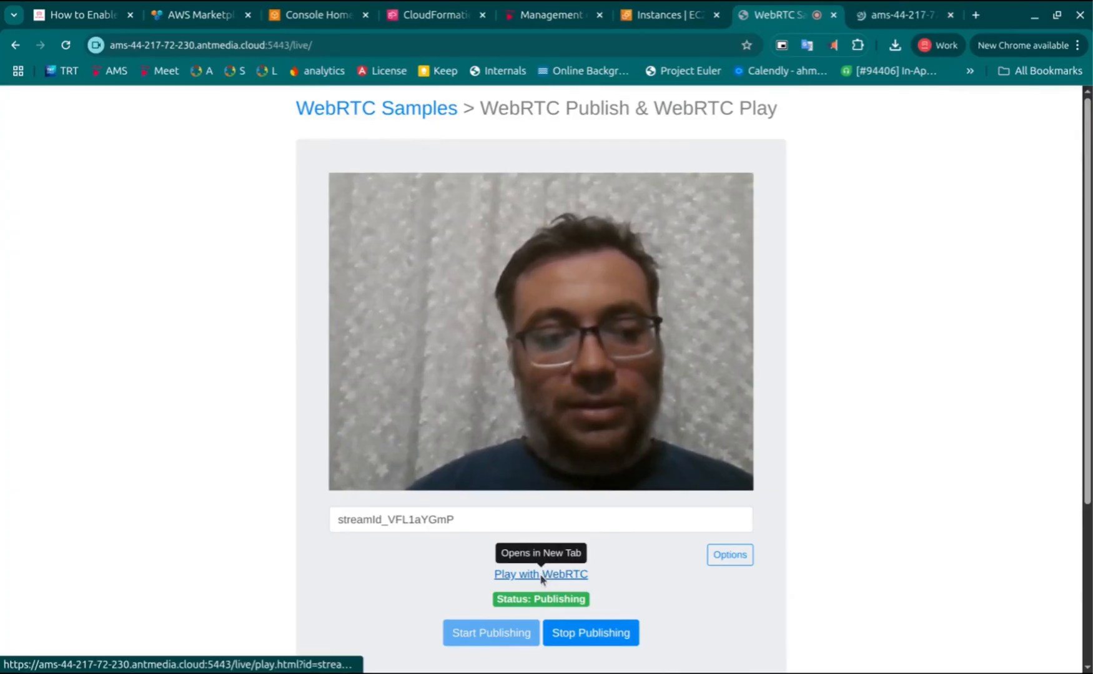
{"action": "left_click", "coordinate": [886, 21]}
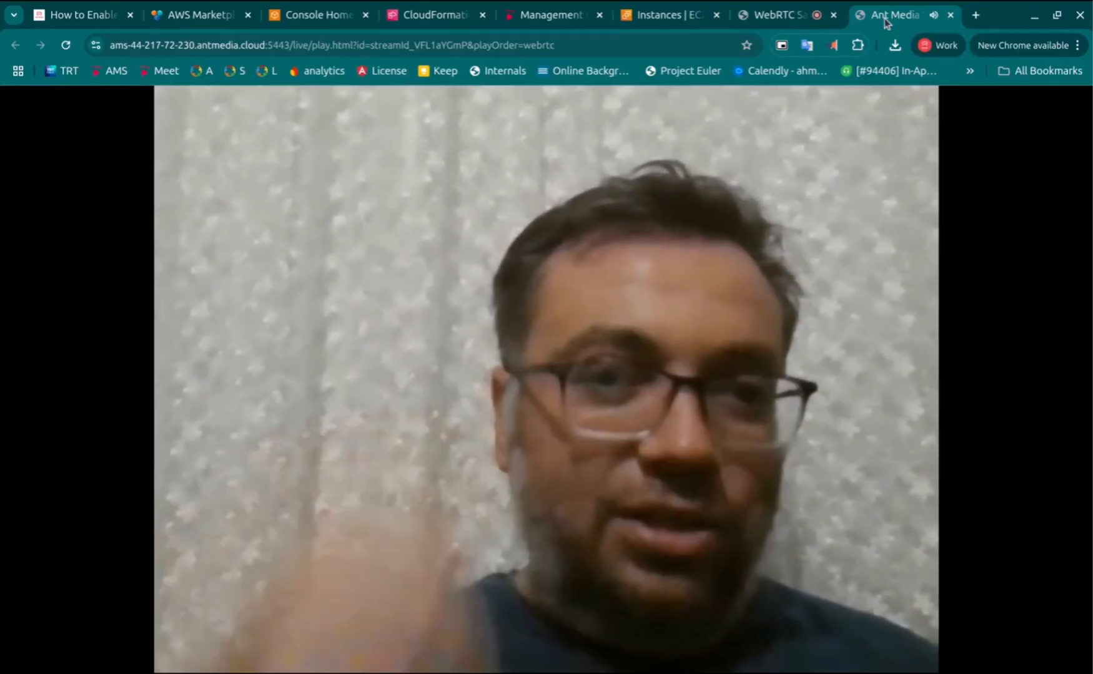
{"action": "left_click", "coordinate": [951, 15]}
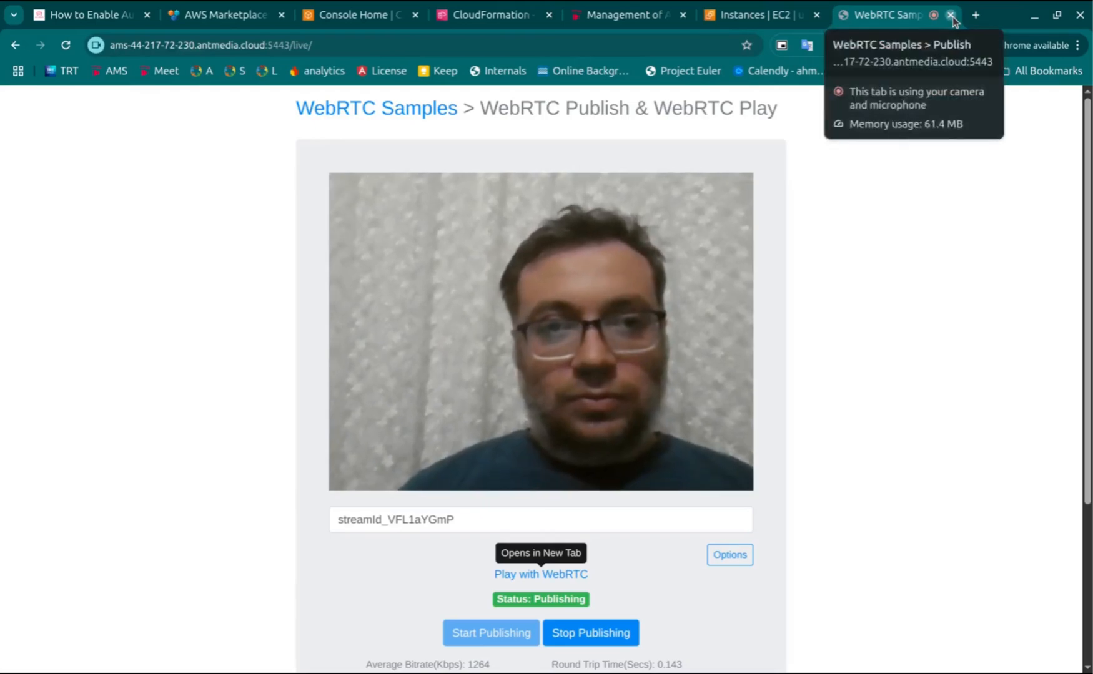
{"action": "left_click", "coordinate": [950, 15]}
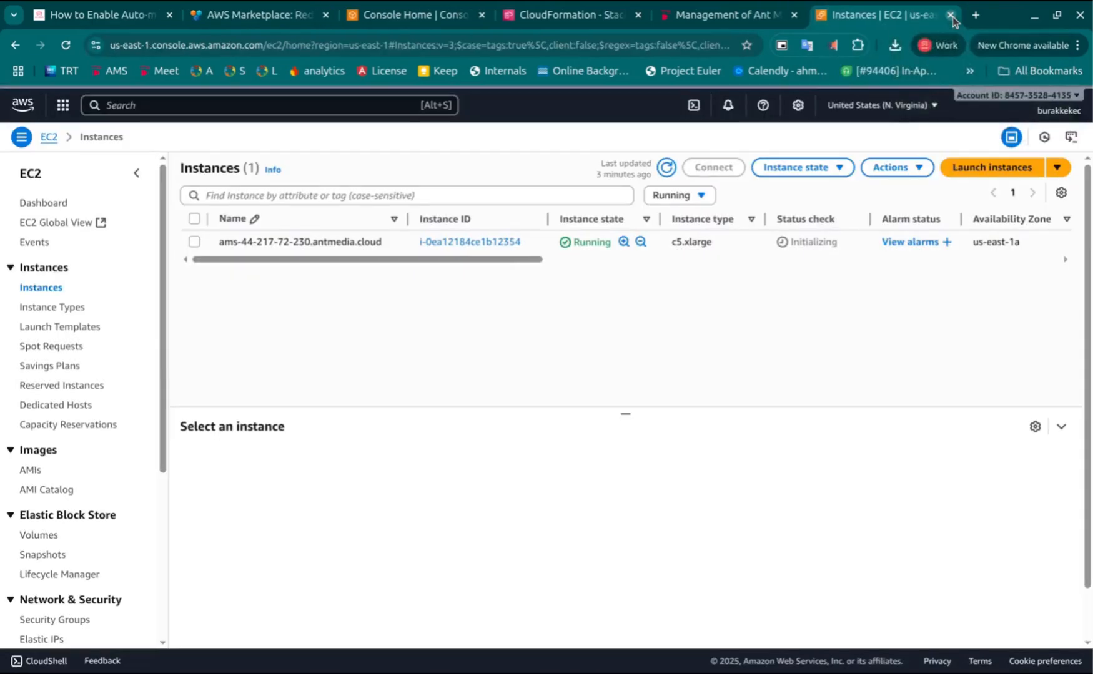
Check the management dashboard, close its tab, and refresh the EC2 running instances list
{"action": "left_click", "coordinate": [735, 19]}
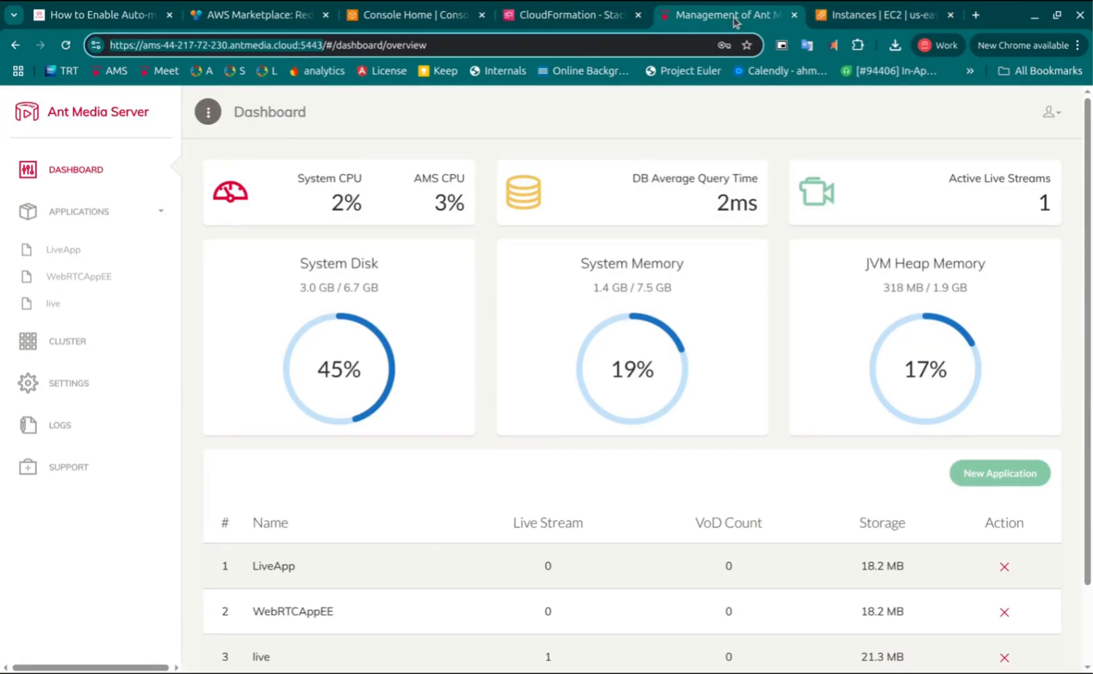
{"action": "left_click", "coordinate": [794, 15]}
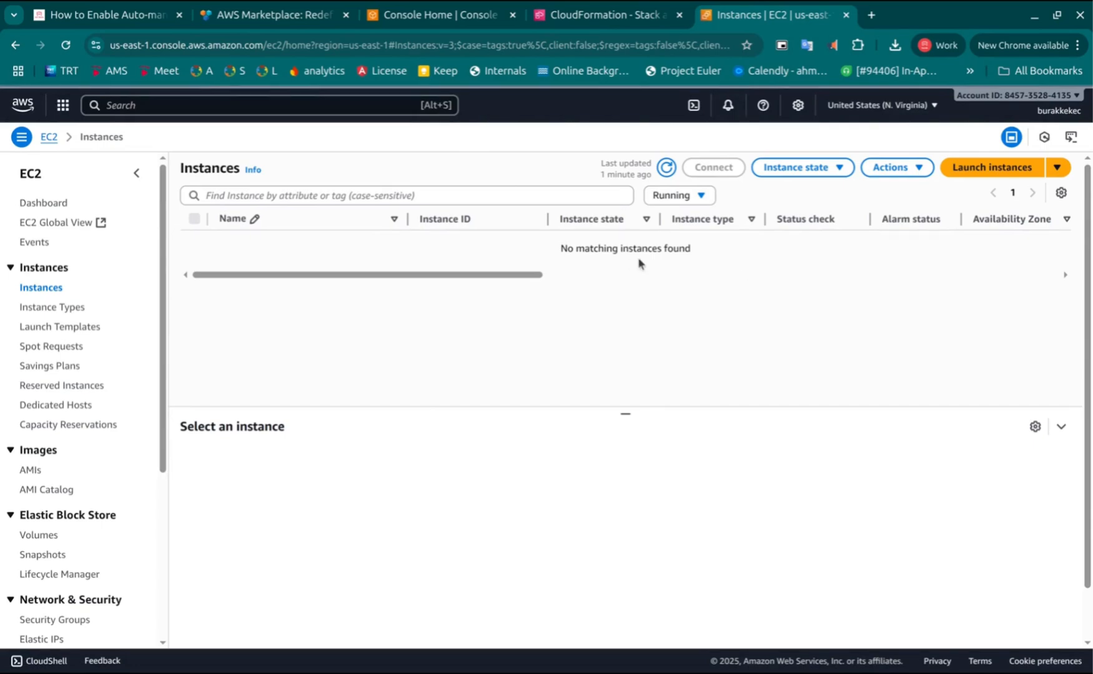
{"action": "left_click", "coordinate": [666, 168]}
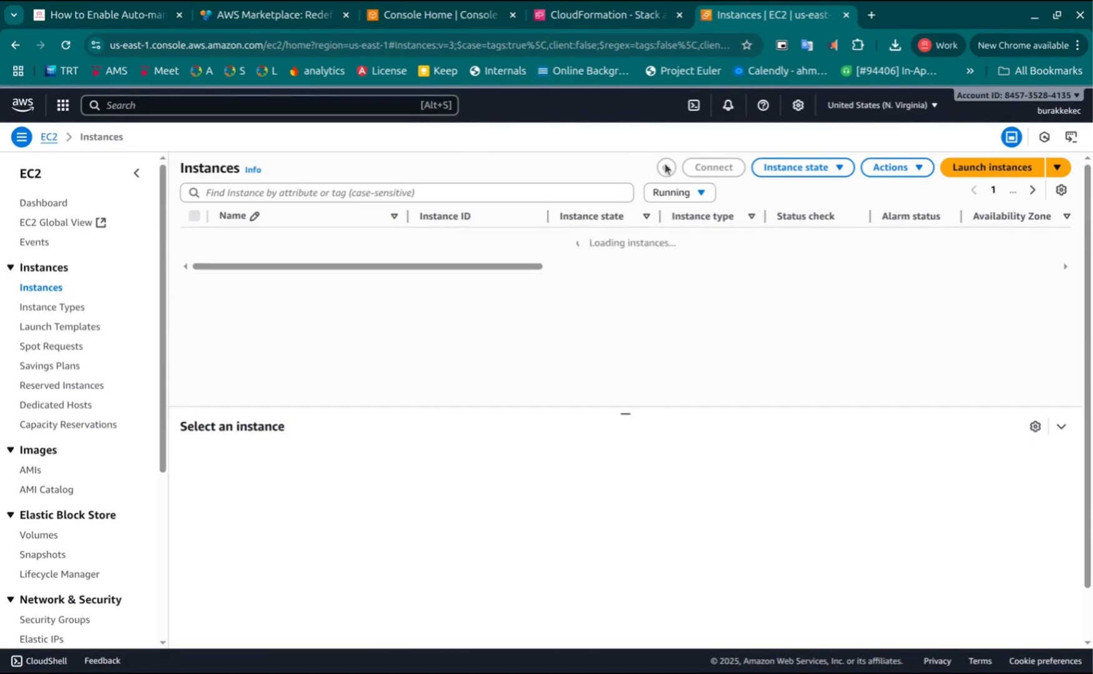
Reopen the LambdaEndpointURL from the stack outputs and log in to the management panel again
{"action": "left_click", "coordinate": [604, 20]}
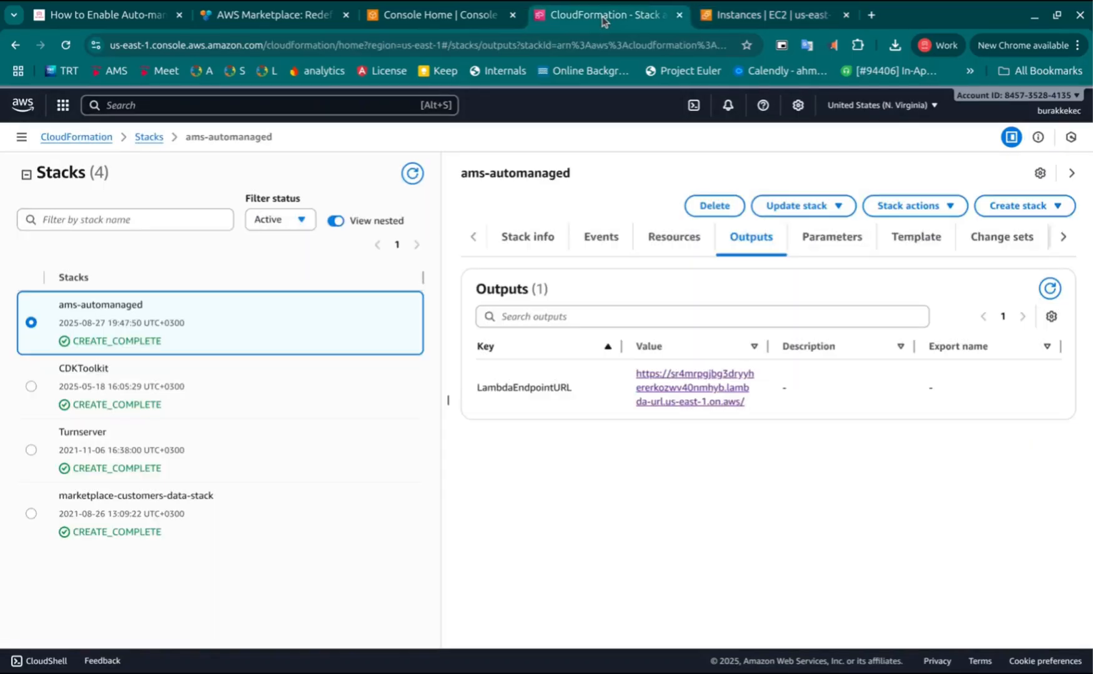
{"action": "left_click", "coordinate": [712, 379], "text": "ctrl"}
{"action": "left_click", "coordinate": [705, 19]}
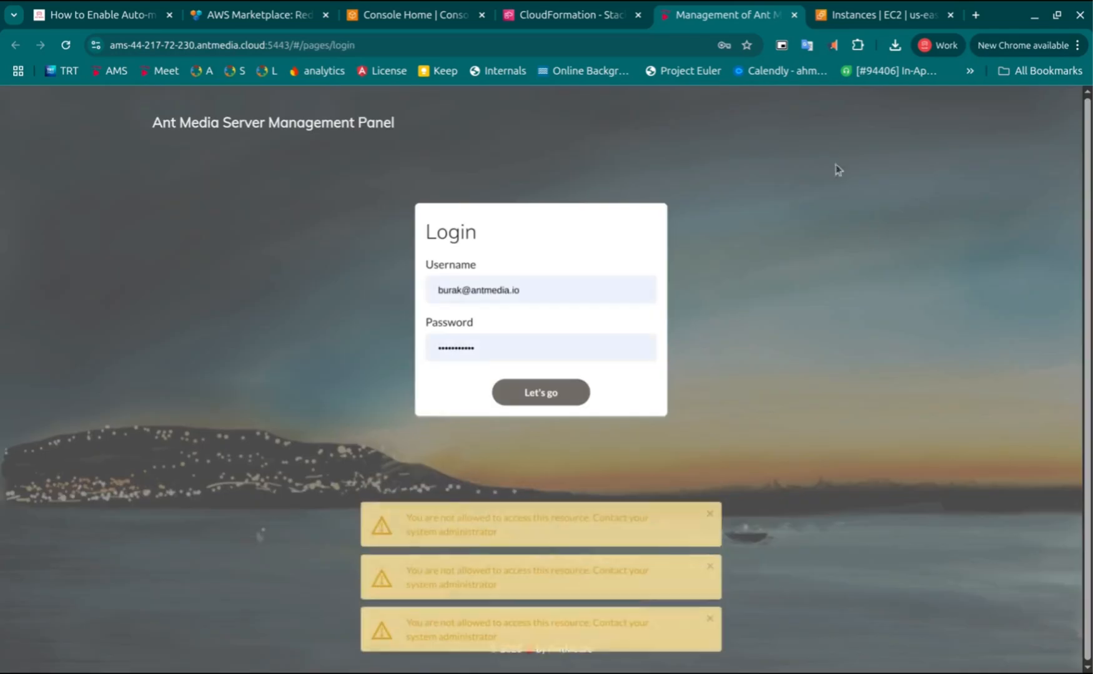
{"action": "left_click", "coordinate": [534, 392]}
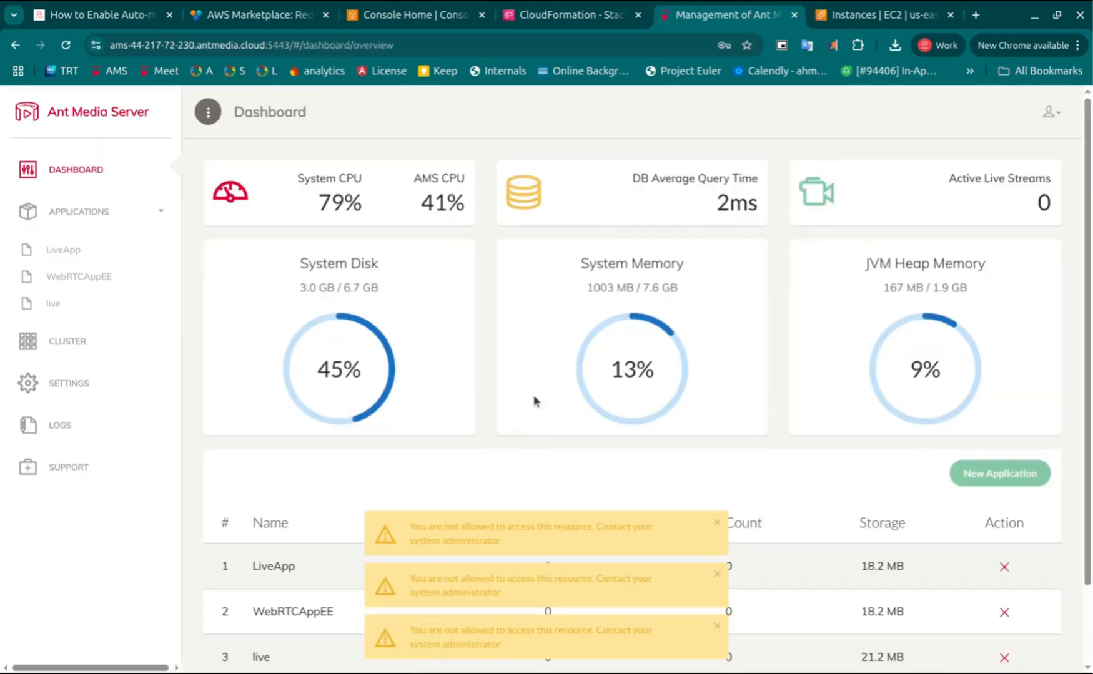